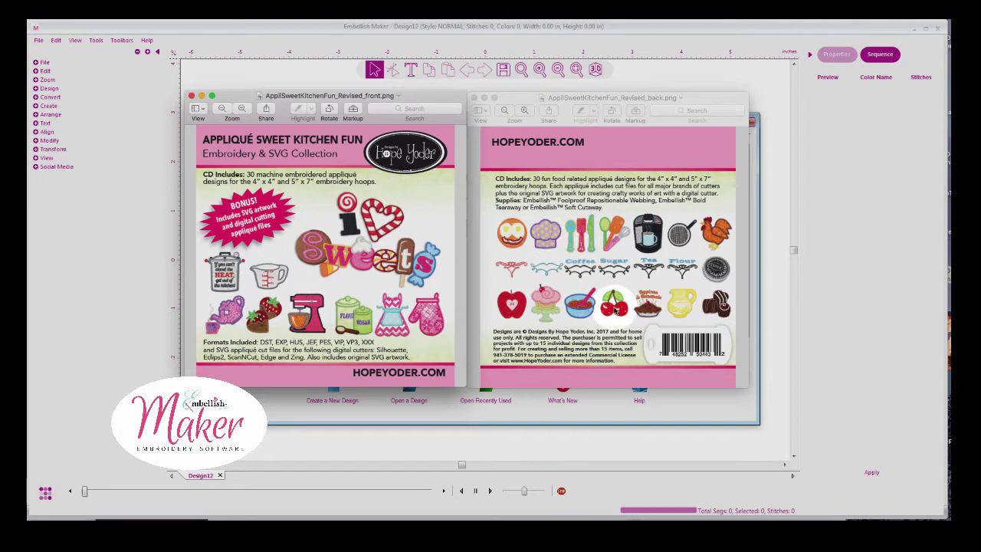
- Close both Appliqué Sweet Kitchen Fun product-image previews
click(191, 96)
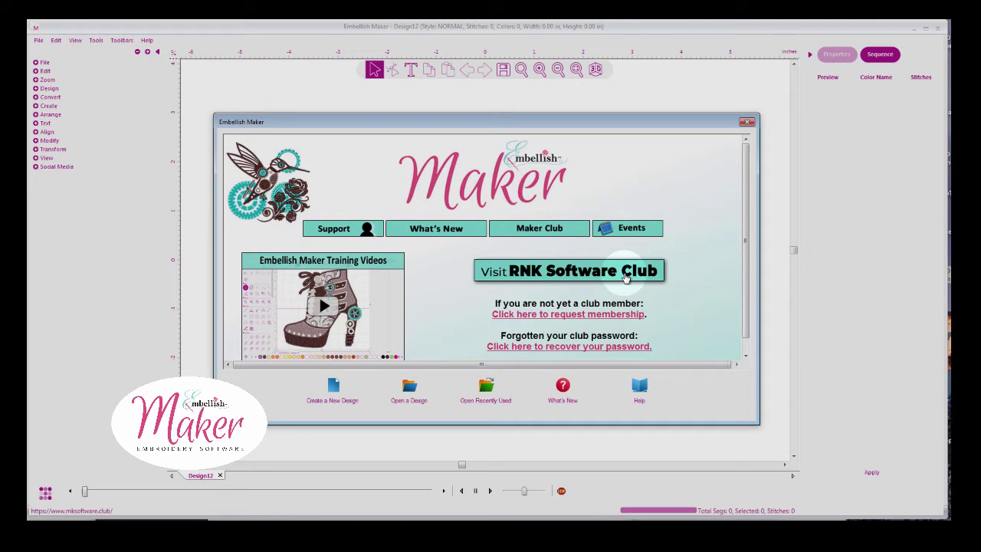
- Dismiss the welcome window, then expand and collapse the File section in the left panel
click(746, 122)
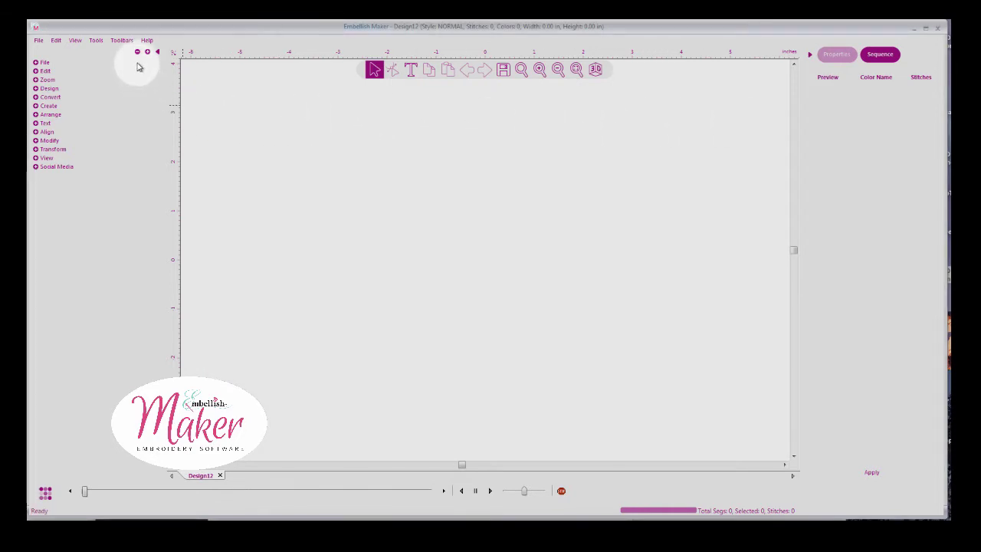
click(35, 62)
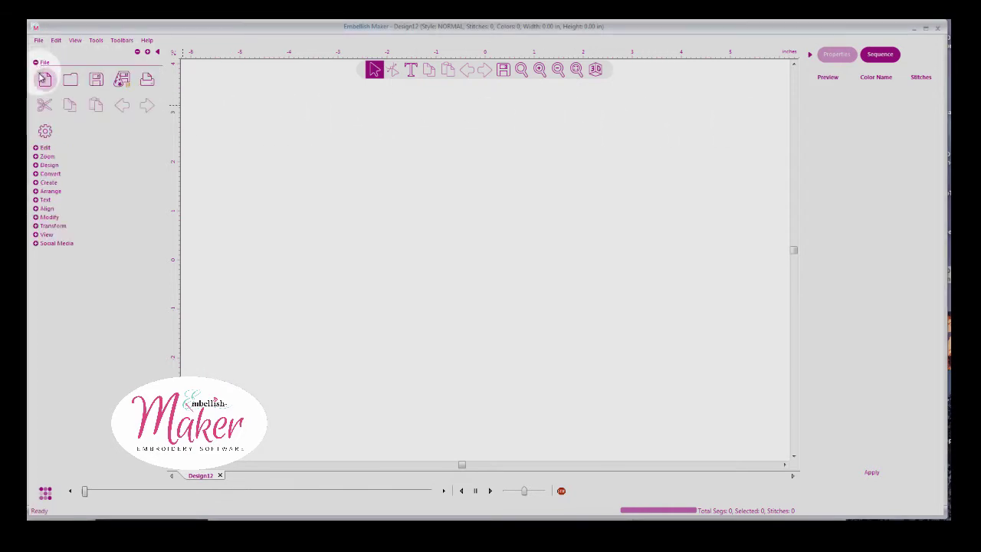
click(35, 63)
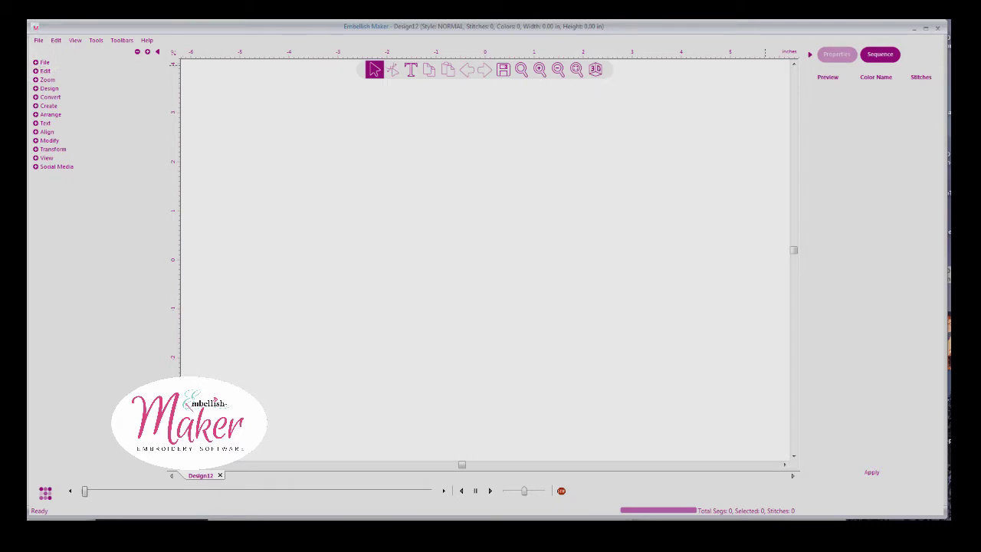
- In the Open dialog, move up to the PES folder and delete the video folder
click(38, 40)
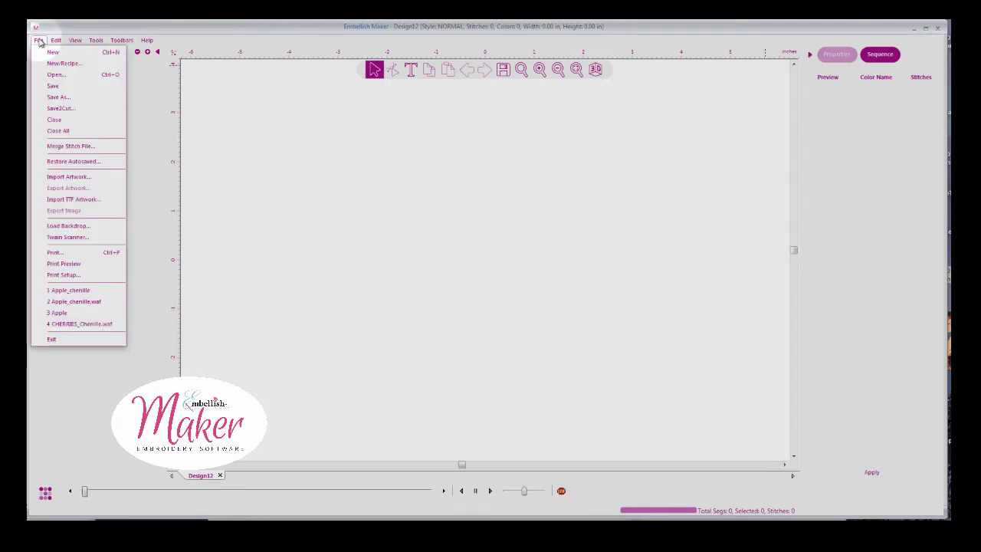
click(58, 75)
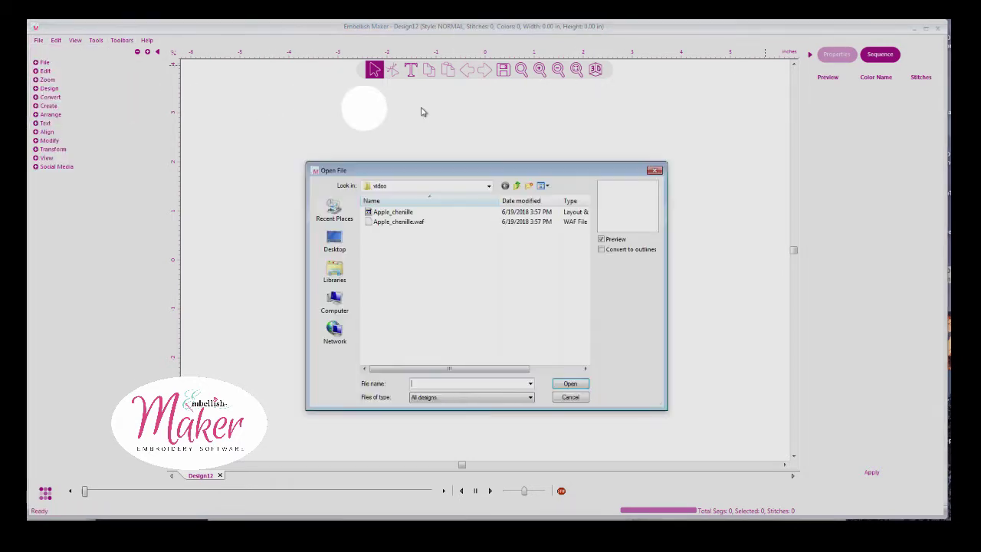
click(516, 185)
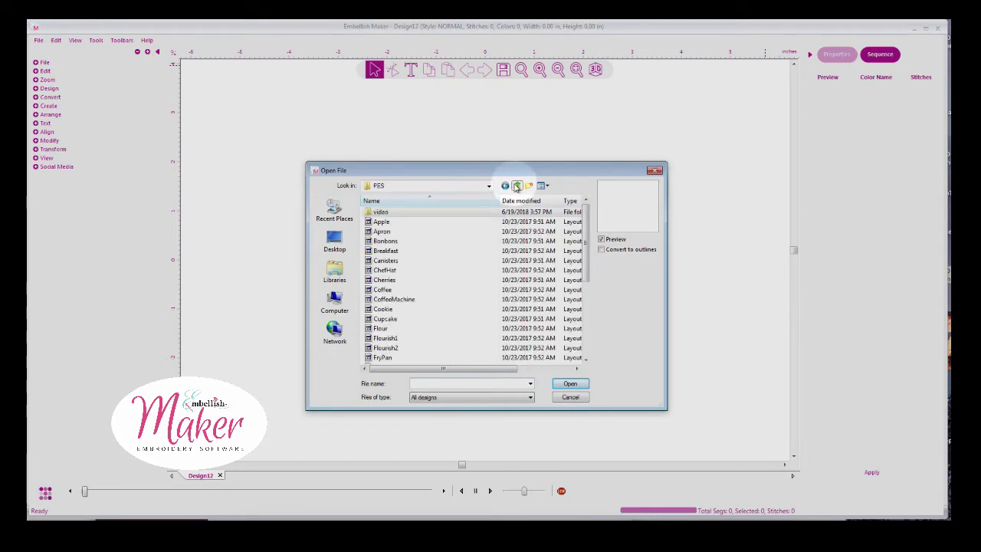
right_click(385, 212)
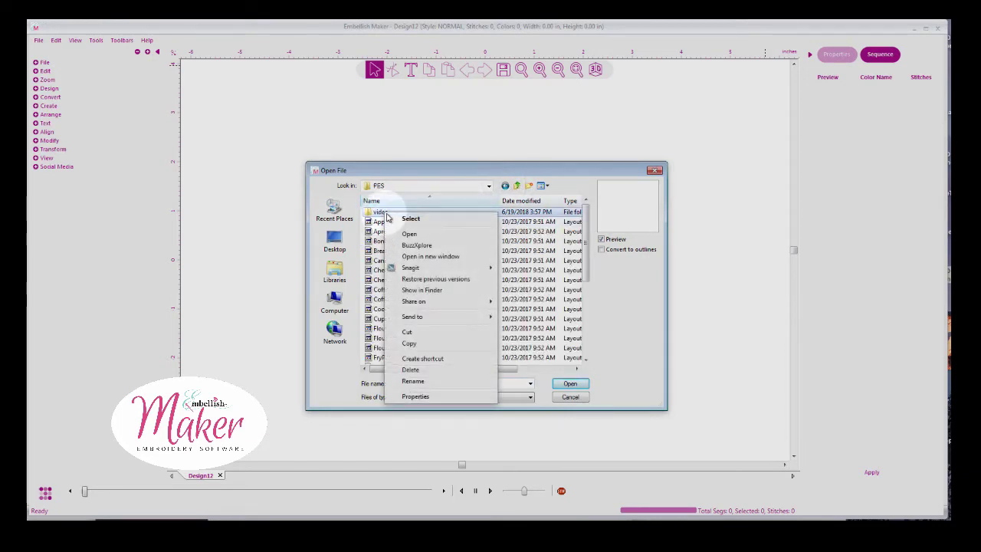
click(420, 374)
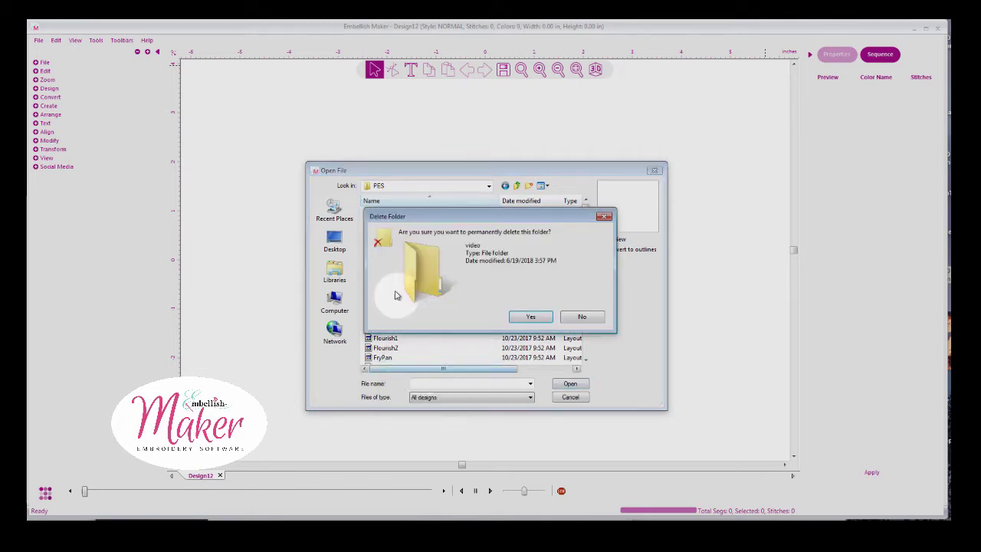
click(534, 317)
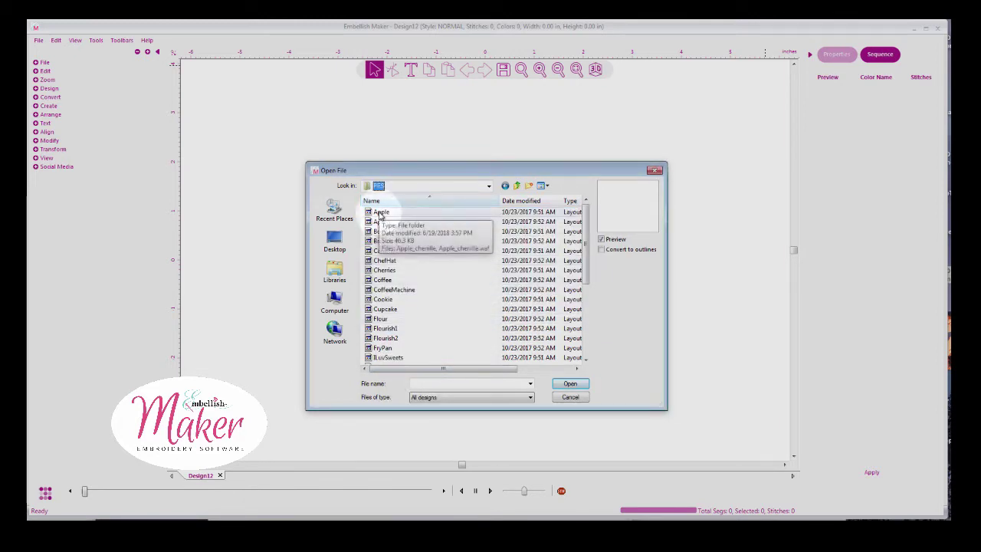
- Open the Apple design with Convert to outlines ticked
click(380, 216)
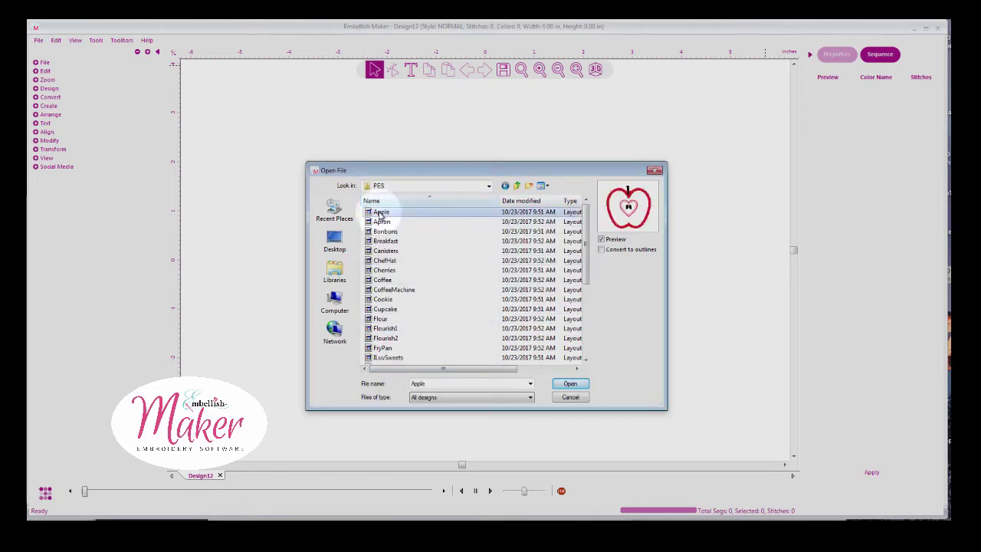
click(602, 250)
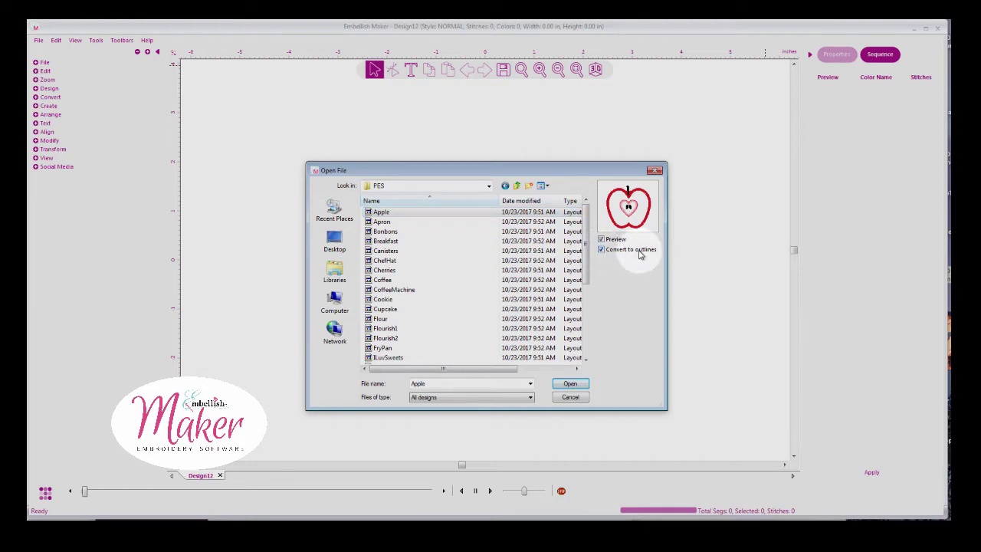
click(566, 384)
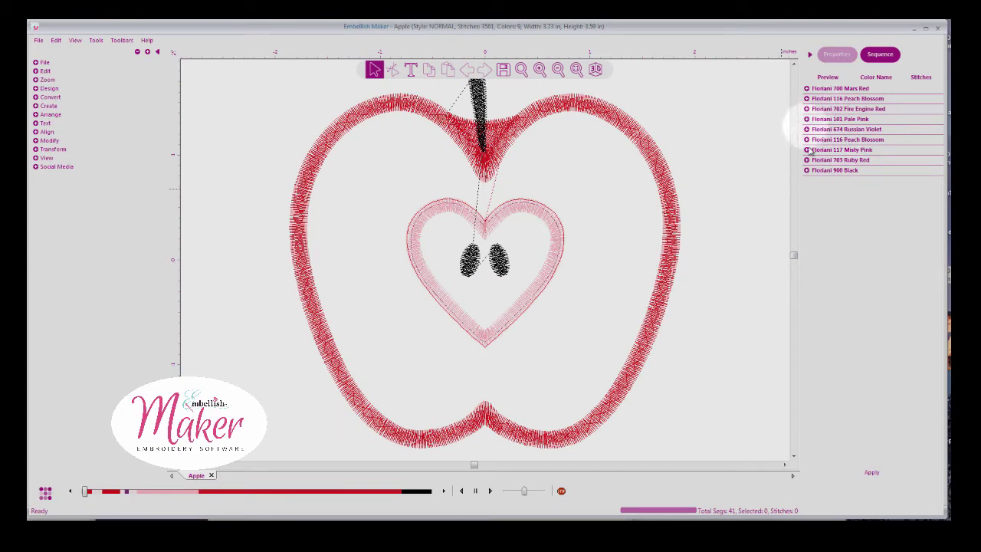
- Expand Misty Pink and inspect its objects, starting with the heart, then collapse it
click(806, 151)
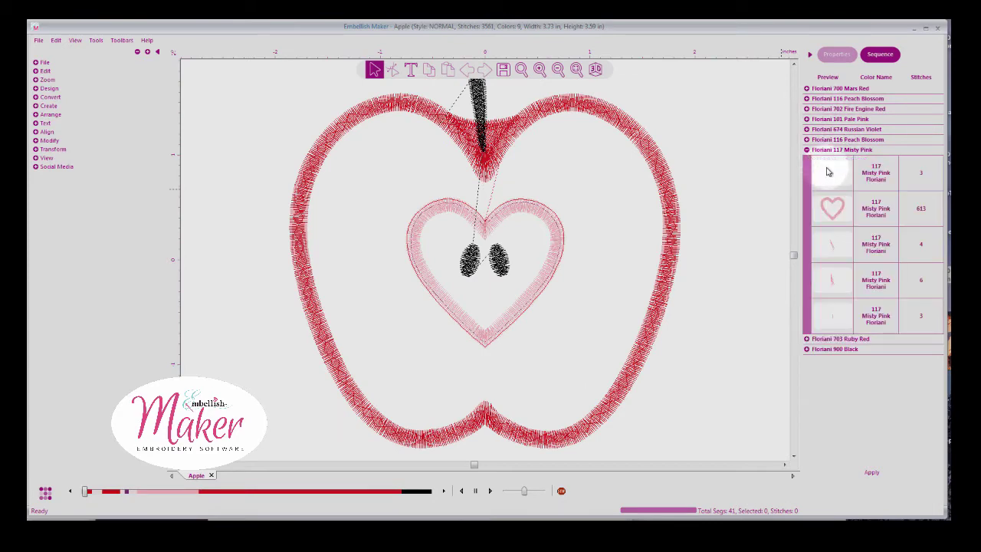
click(832, 207)
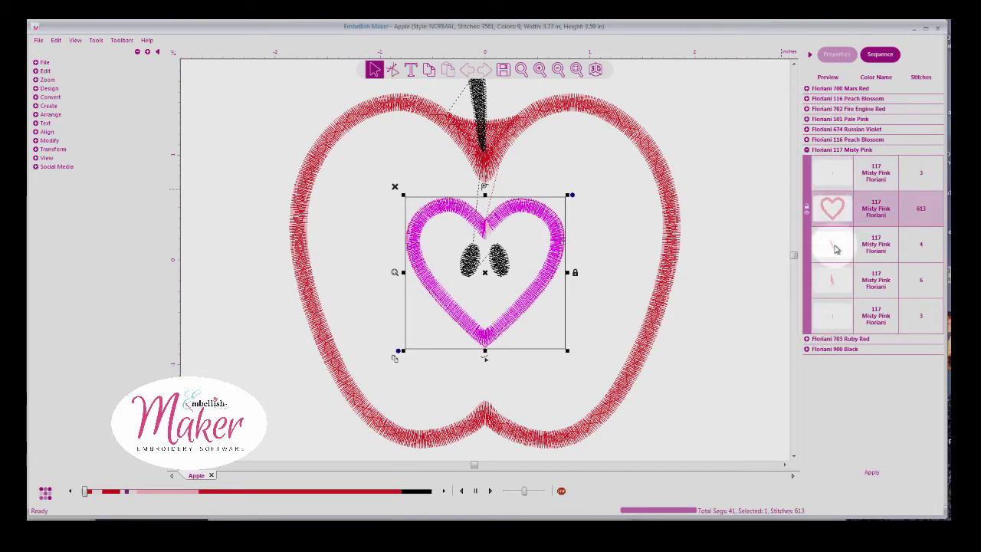
click(832, 245)
click(832, 280)
click(833, 317)
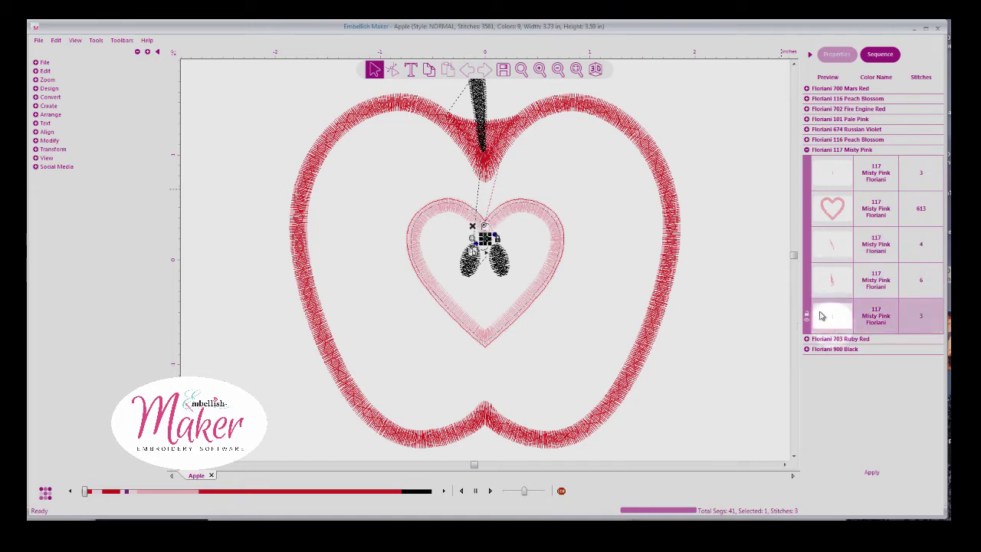
click(806, 150)
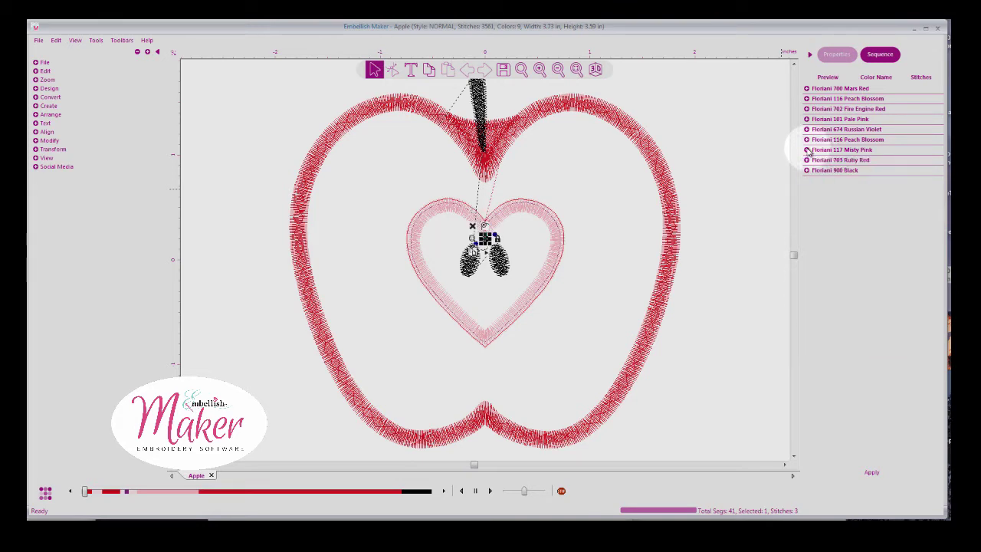
- Switch to realistic 3D and expand the Misty Pink, Peach Blossom, Russian Violet, Pale Pink, Fire Engine Red and Ruby Red groups
click(595, 71)
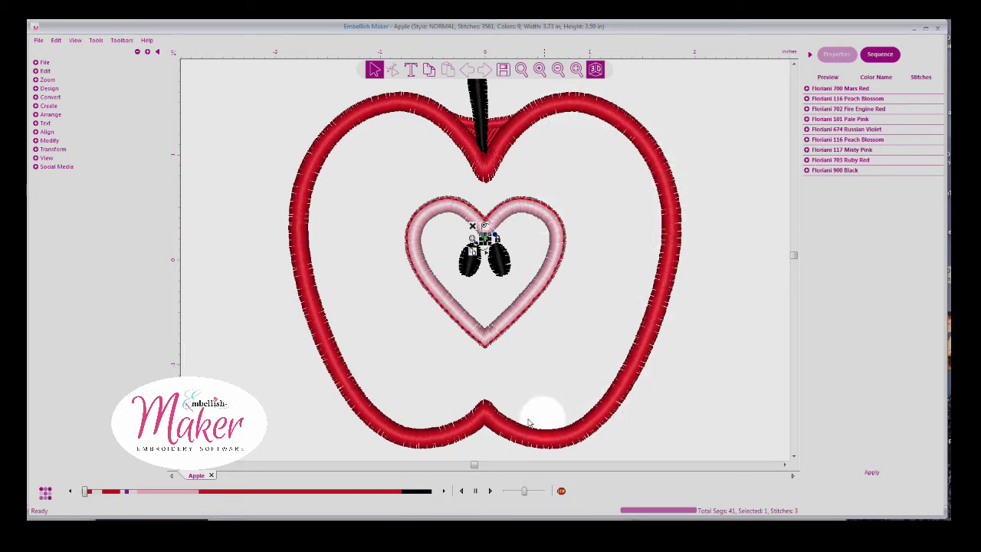
click(806, 149)
click(806, 139)
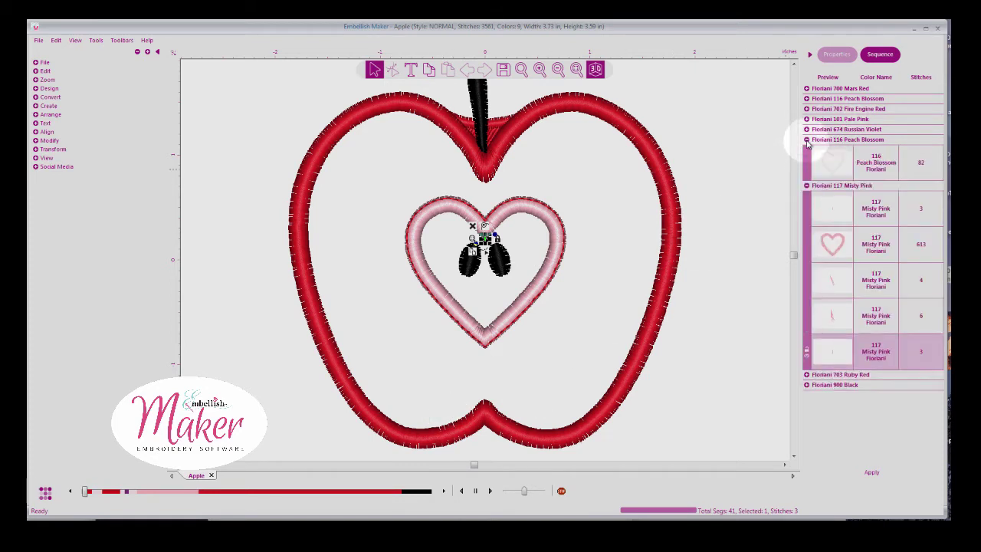
click(806, 128)
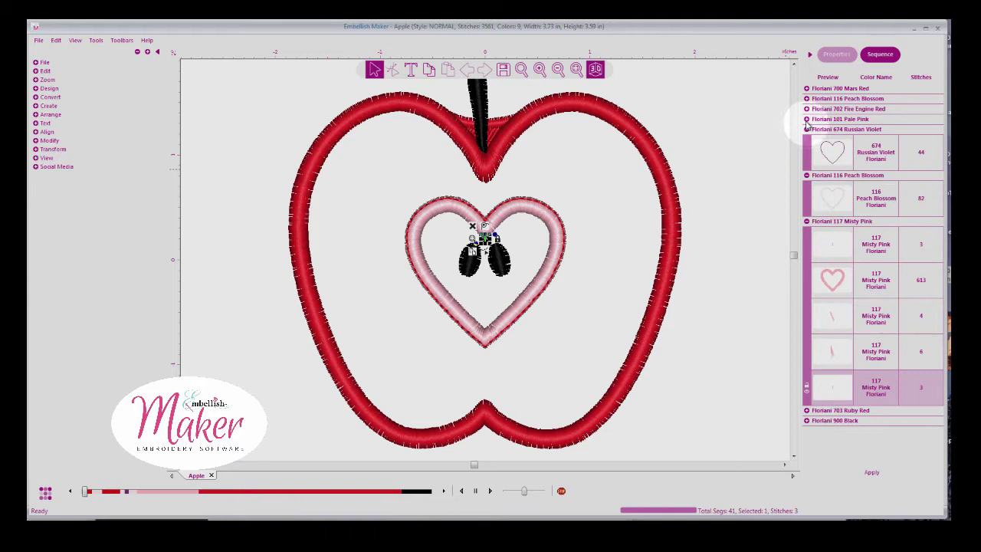
click(806, 118)
click(806, 109)
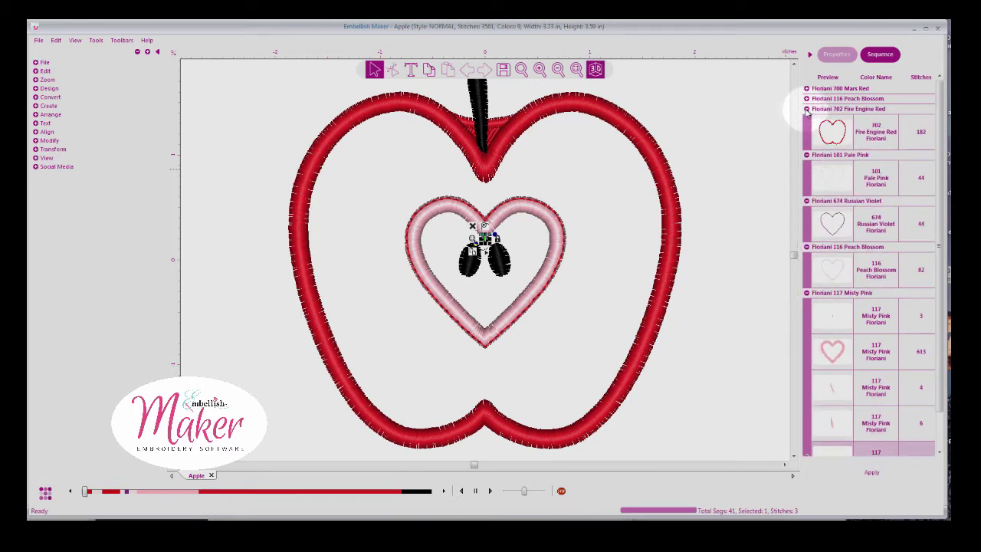
scroll(932, 133, down, 2)
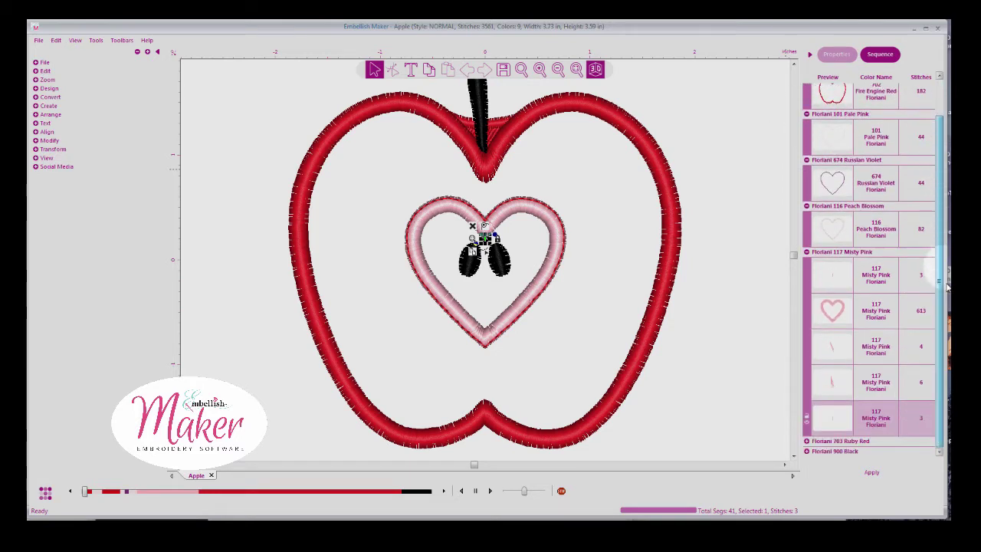
click(806, 440)
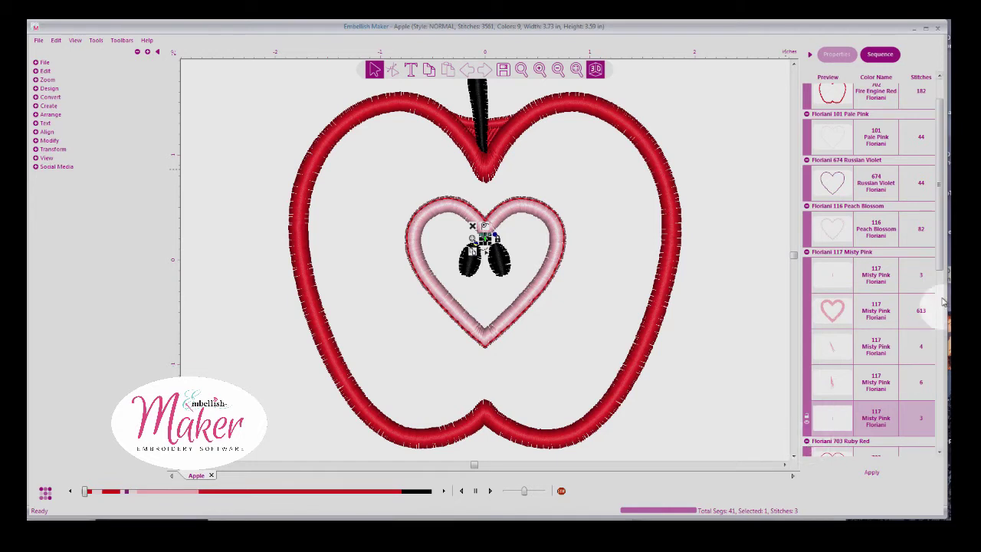
- Delete the 1581-stitch satin apple outline from the sequence
drag(943, 269, 945, 442)
click(824, 392)
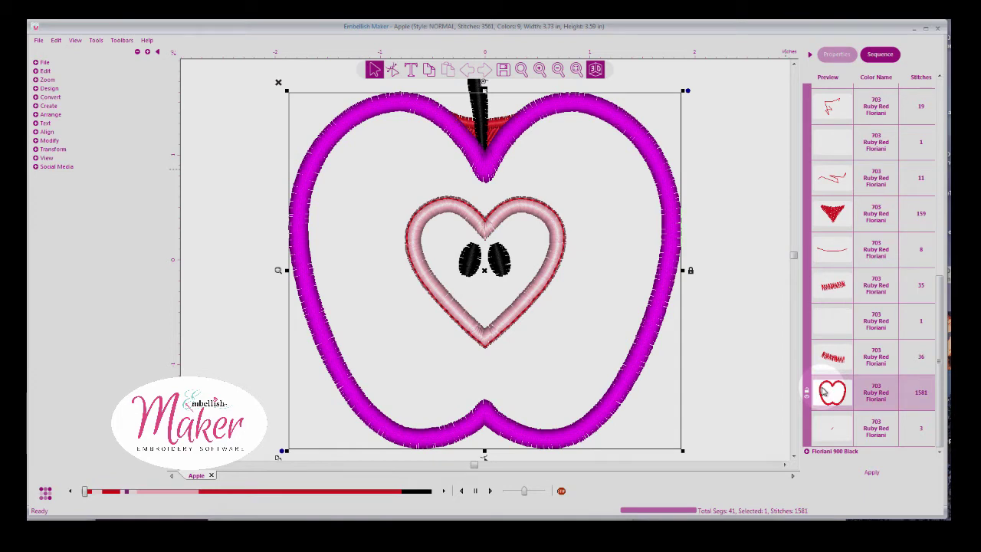
right_click(824, 392)
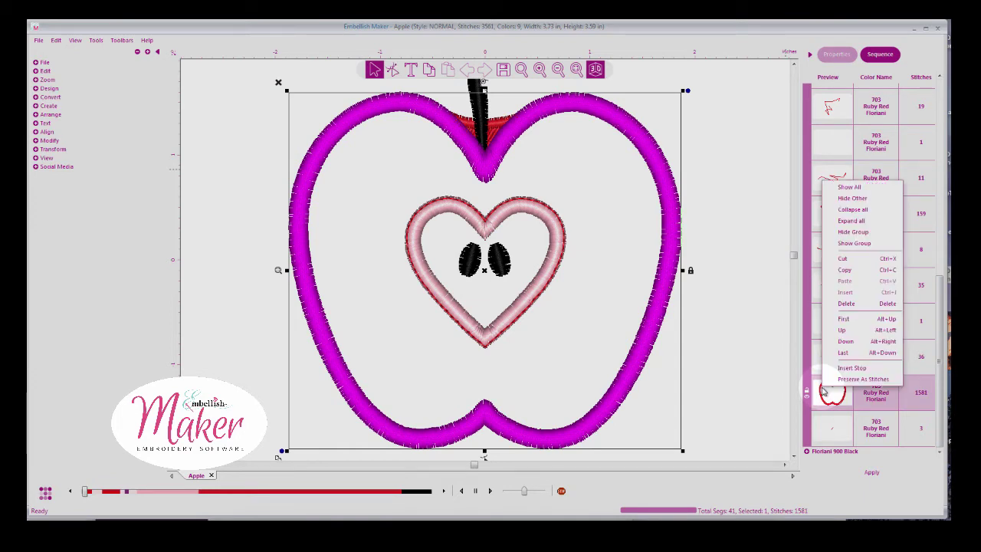
click(845, 304)
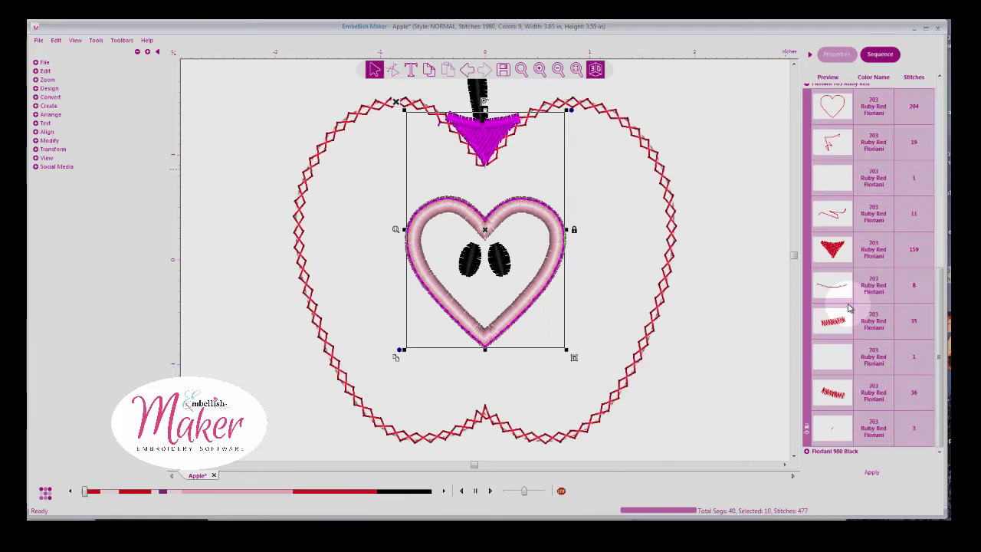
- Delete the Mars Red layer of the apple's zigzag outline
click(649, 149)
click(650, 149)
right_click(650, 149)
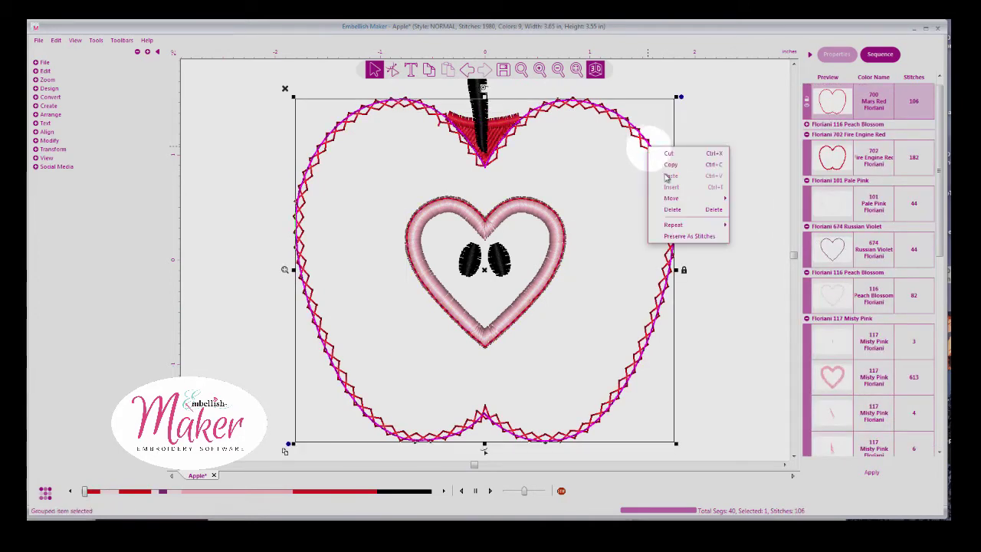
click(673, 209)
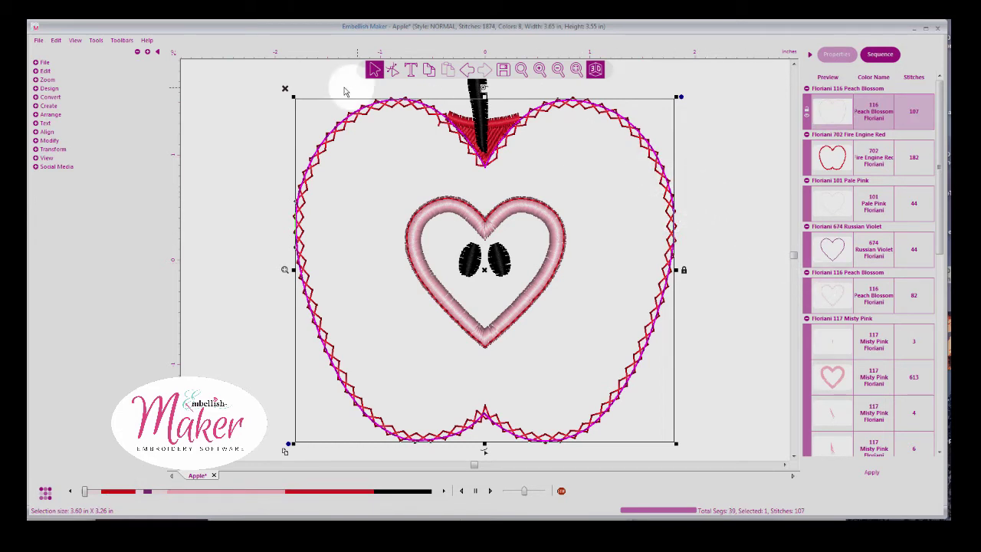
- Test-delete the remaining outline layers, then undo to restore the red zigzag and Peach Blossom layers
click(285, 90)
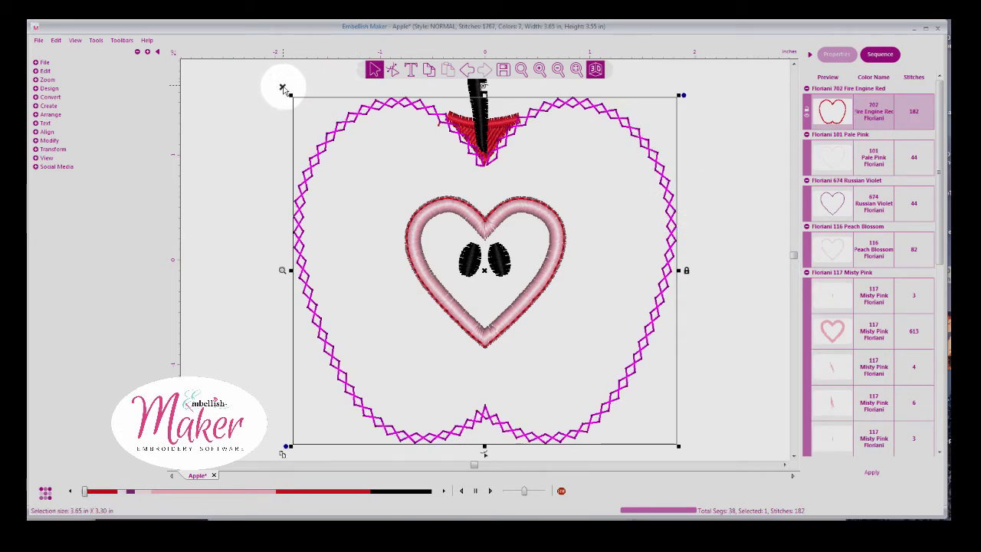
click(284, 90)
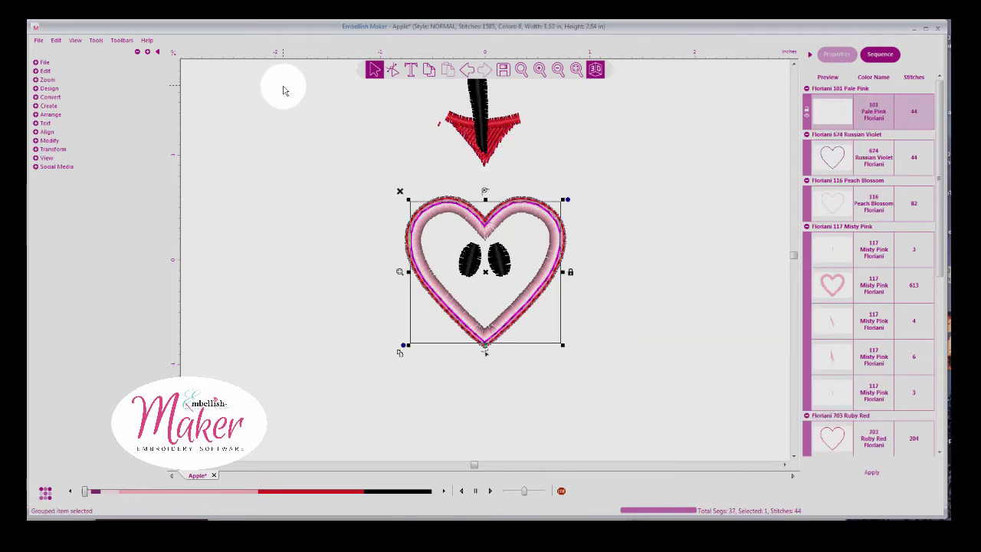
click(468, 70)
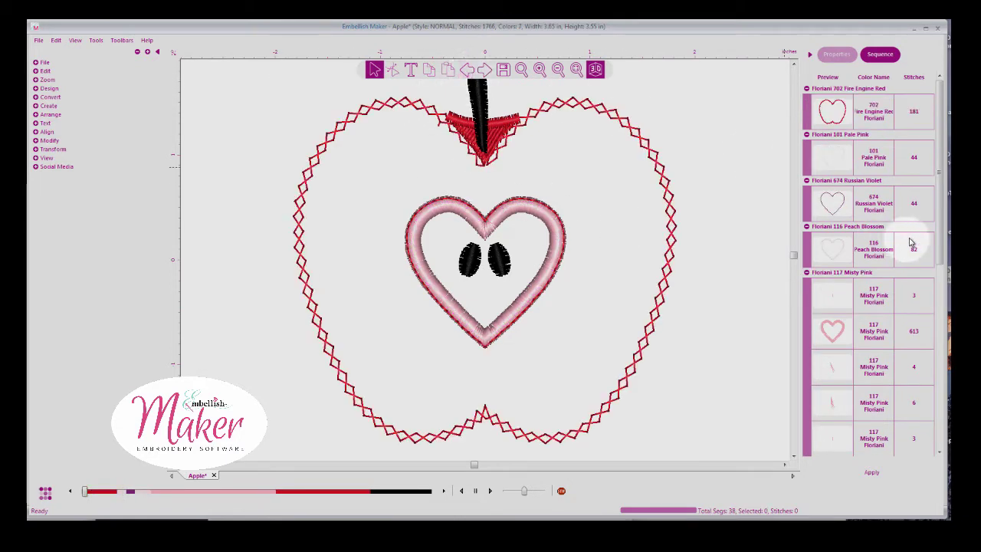
click(466, 70)
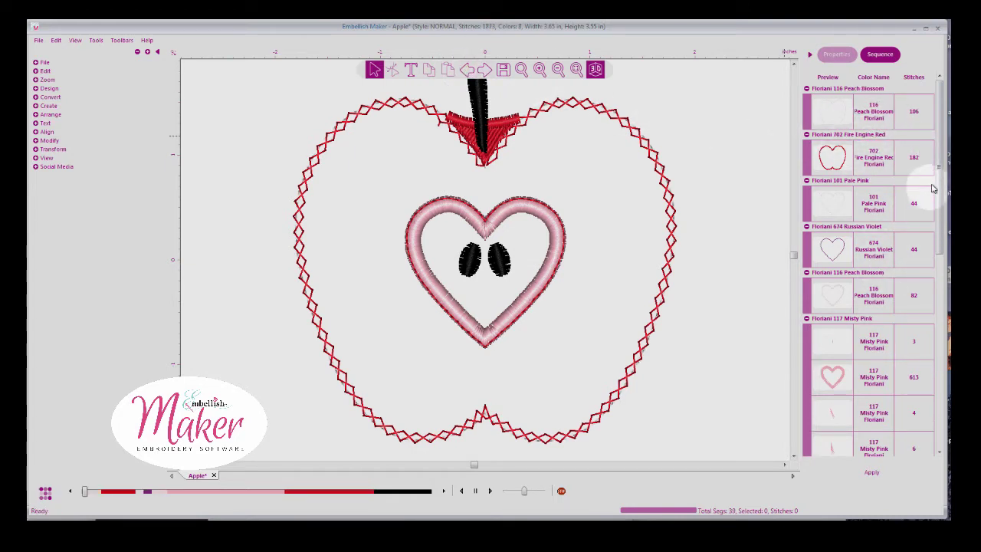
- Collapse all thread groups and select the apple outline's Peach Blossom layer
scroll(934, 176, down, 5)
scroll(935, 154, up, 5)
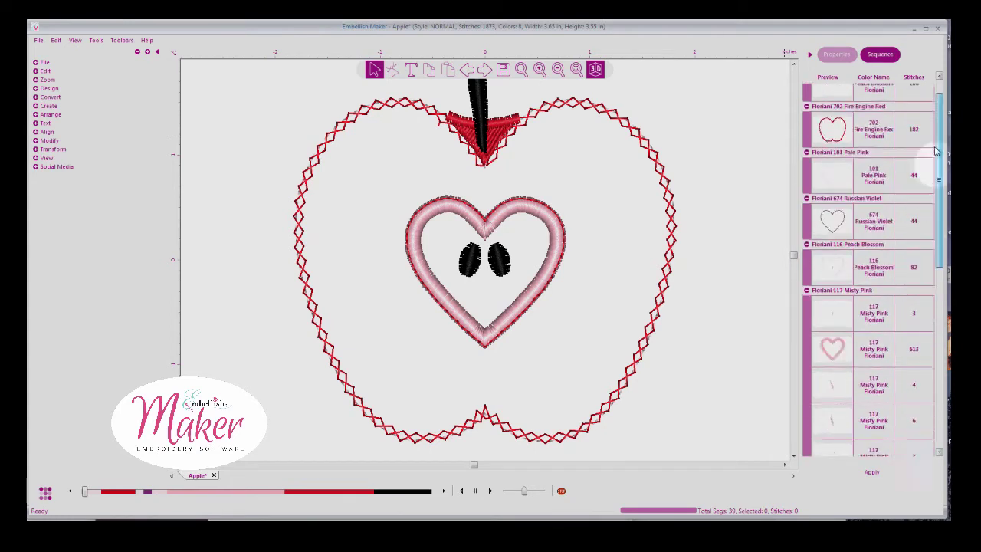
scroll(934, 151, up, 1)
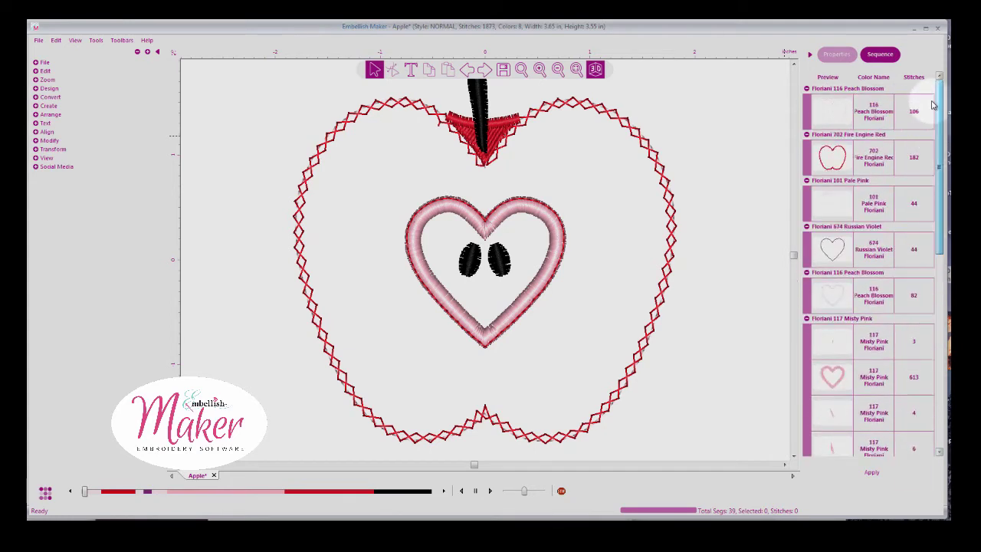
right_click(888, 196)
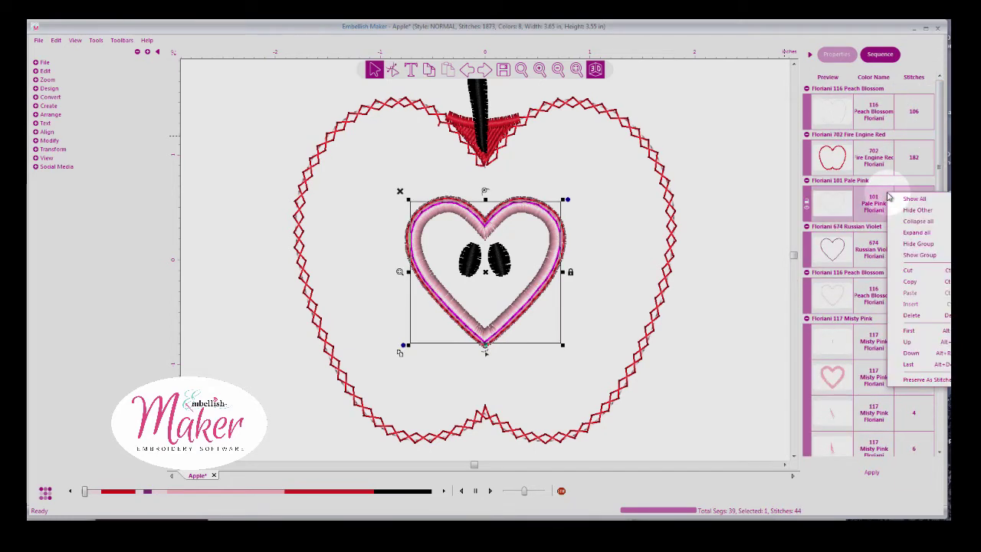
click(916, 224)
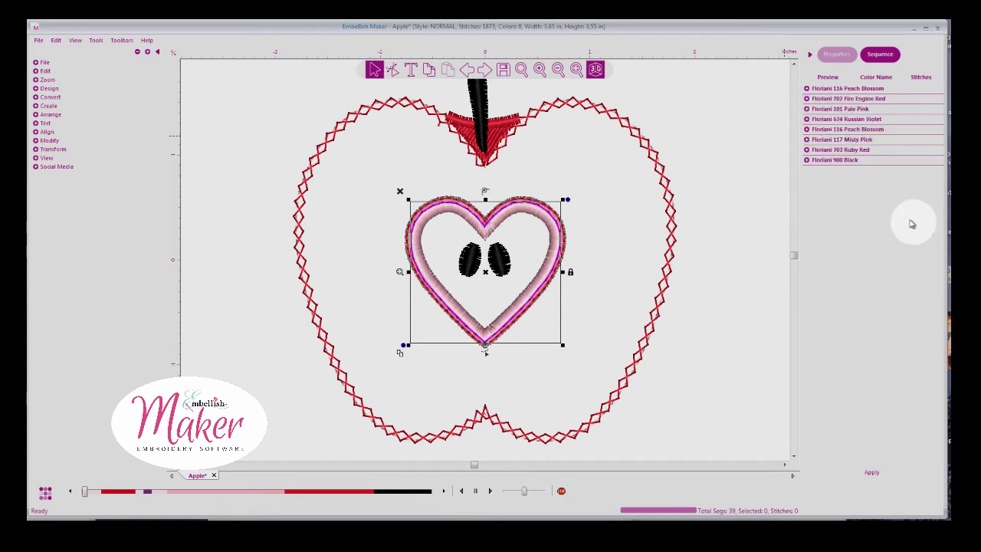
click(807, 89)
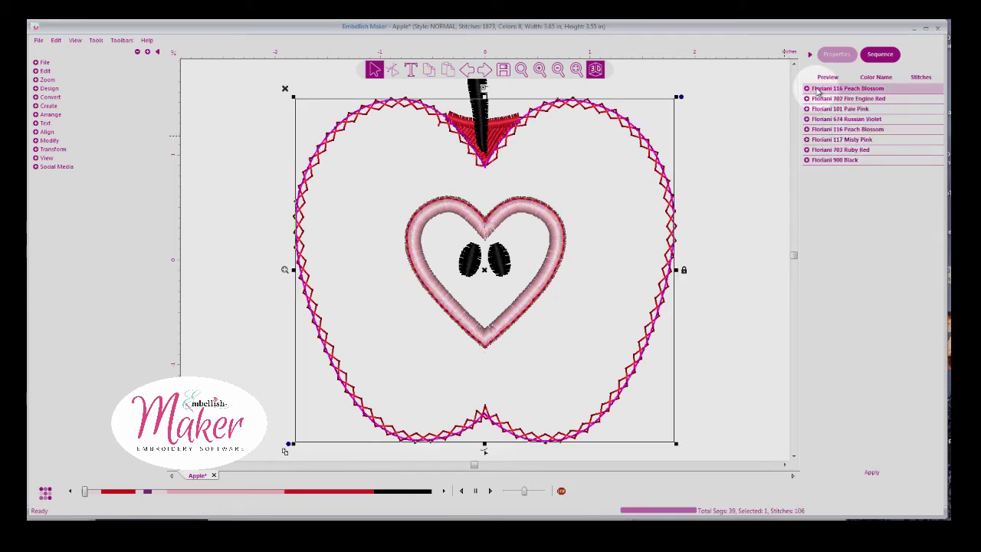
click(805, 88)
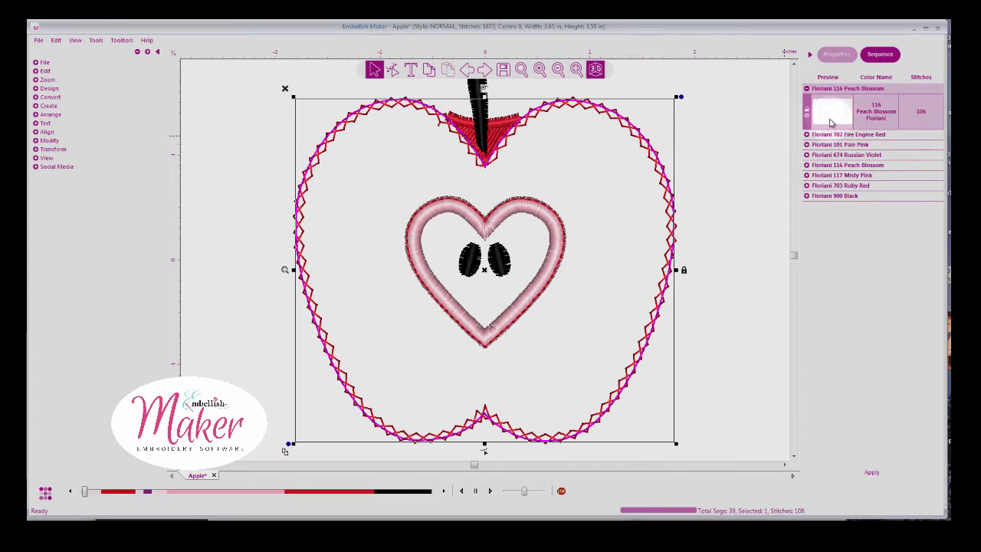
- Recolour the outline to Embellish Flawless 220 Wintergreen and expand the Convert tools
click(383, 224)
click(45, 491)
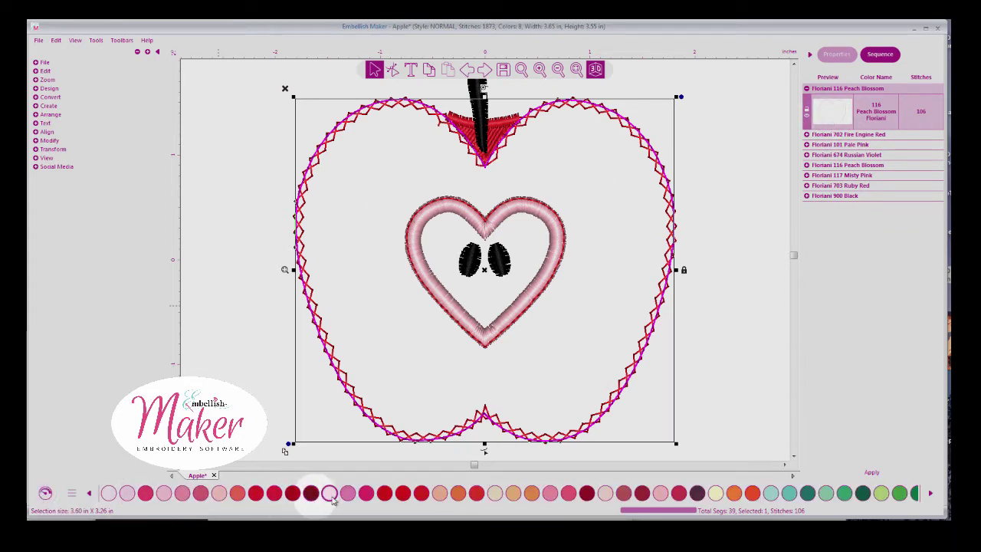
click(789, 494)
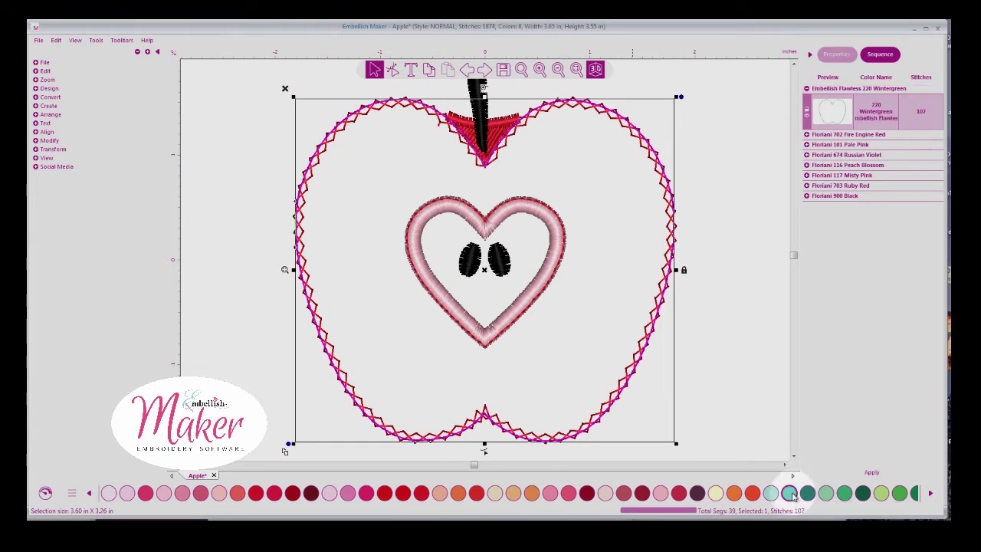
click(36, 99)
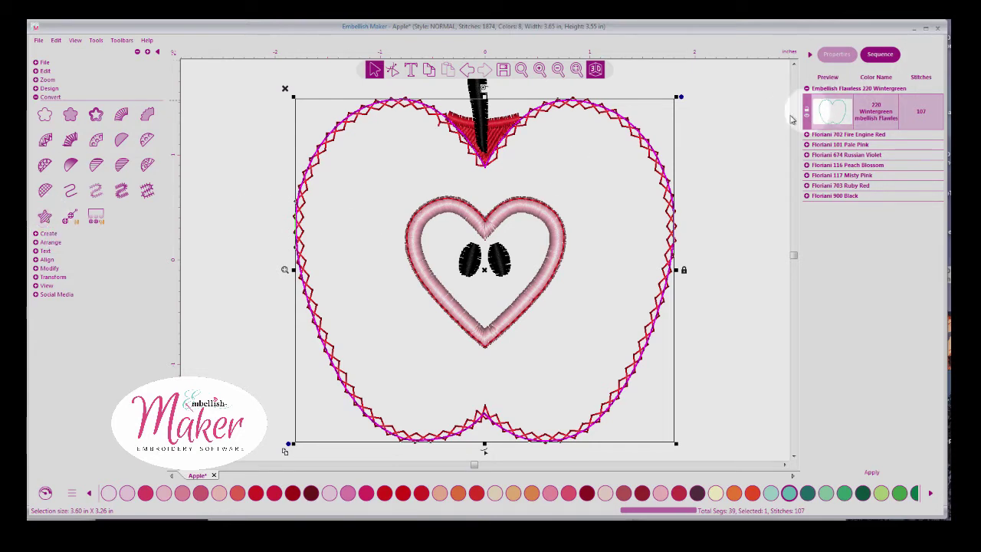
- Convert the Wintergreen apple outline to a chenille fill and show the stitch player bar
click(46, 218)
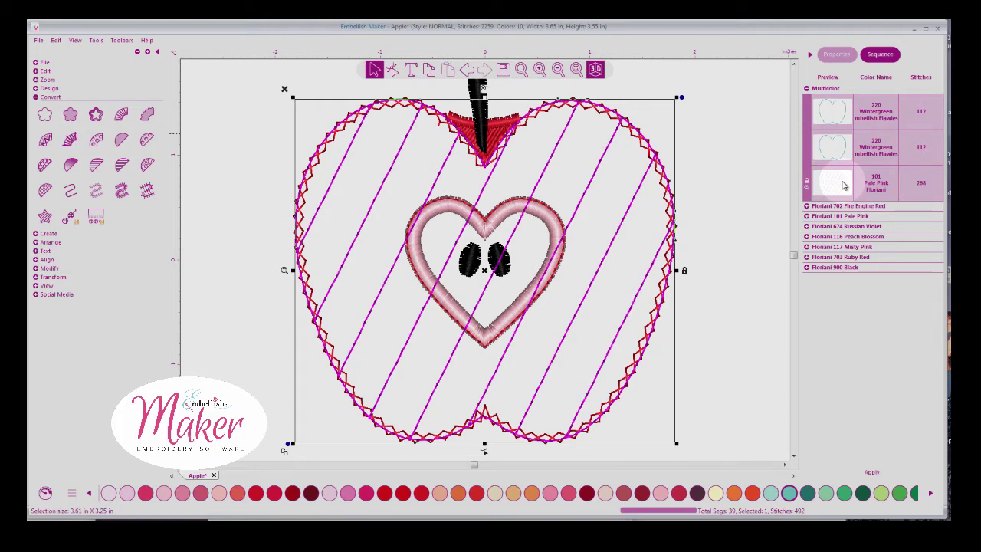
click(46, 491)
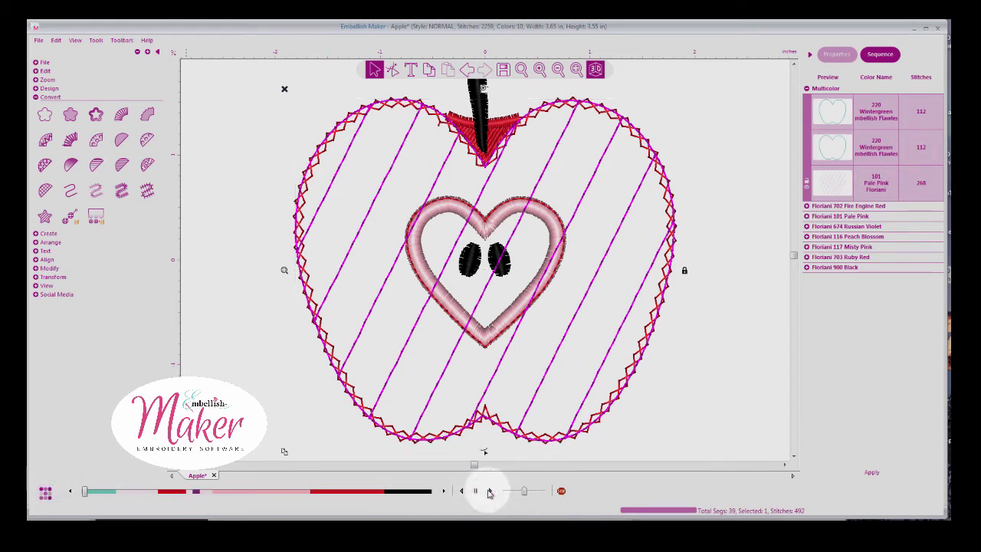
- Simulate sewing, pausing at the top notch, to watch the outline then chenille fill stitch out
click(489, 493)
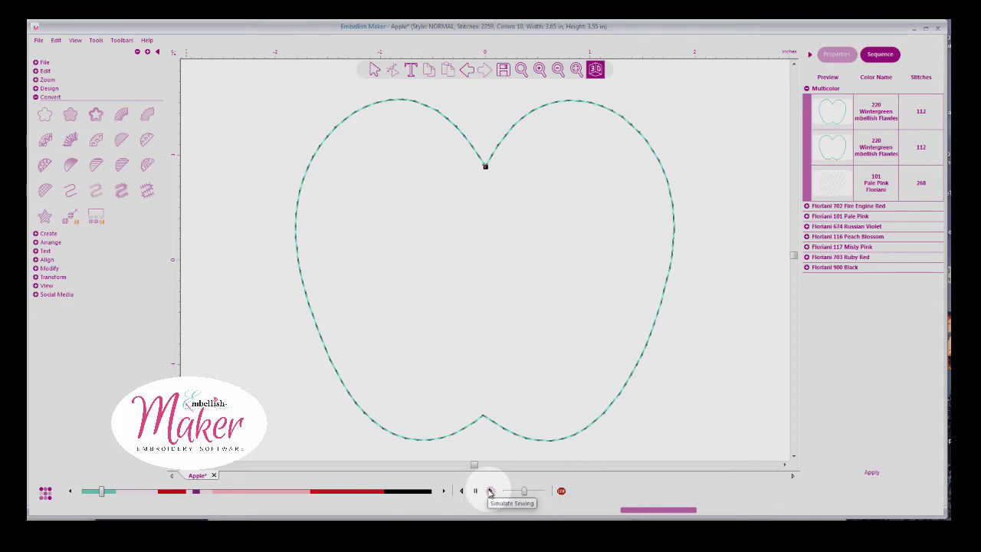
click(489, 491)
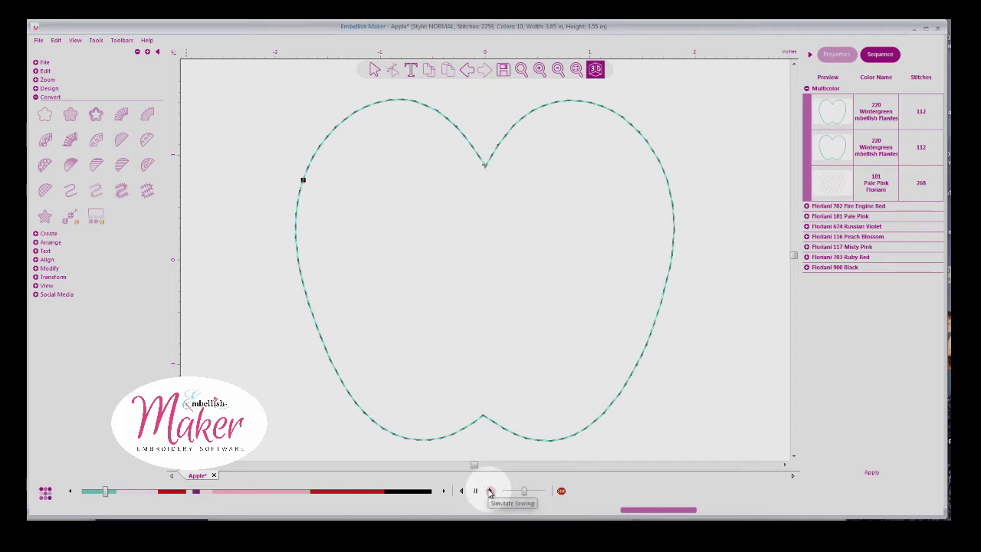
click(476, 492)
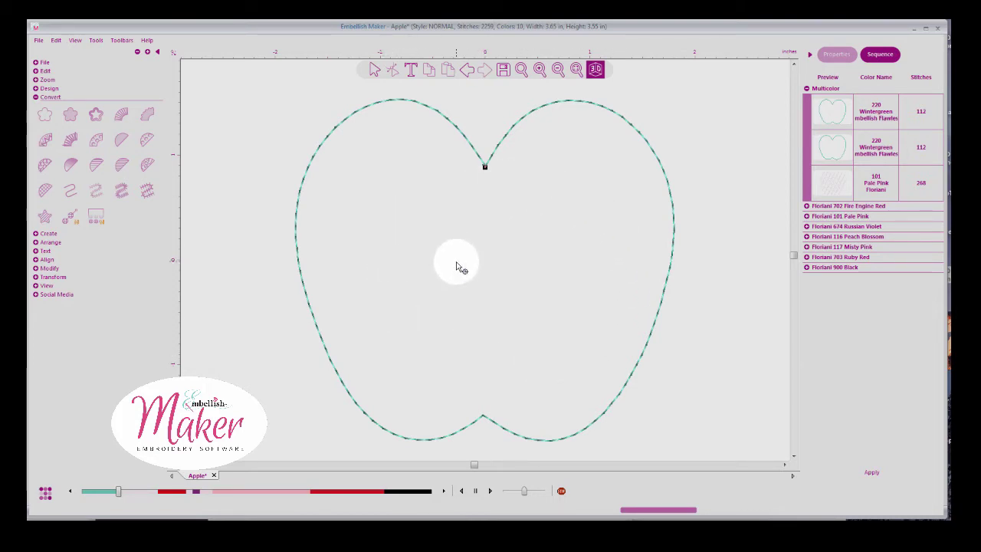
click(491, 491)
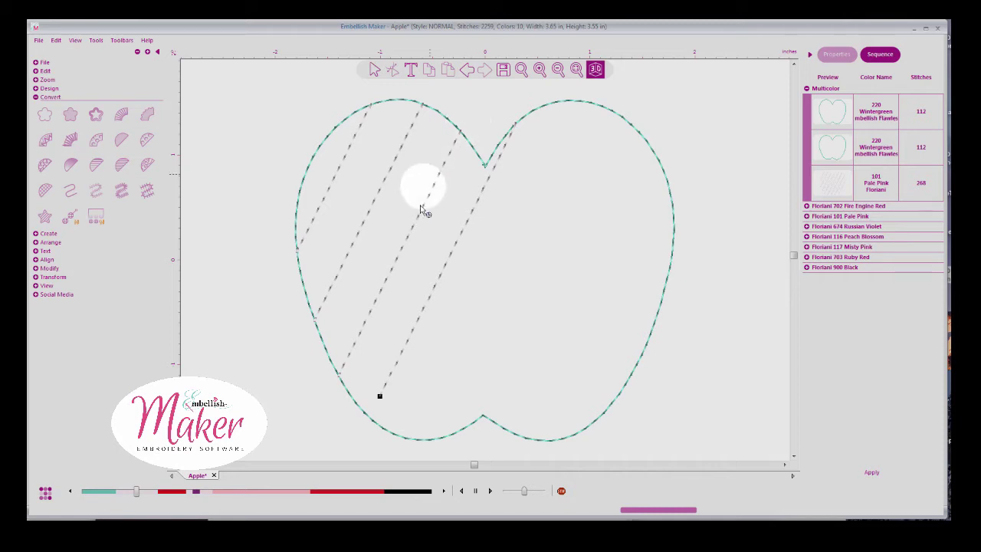
click(490, 491)
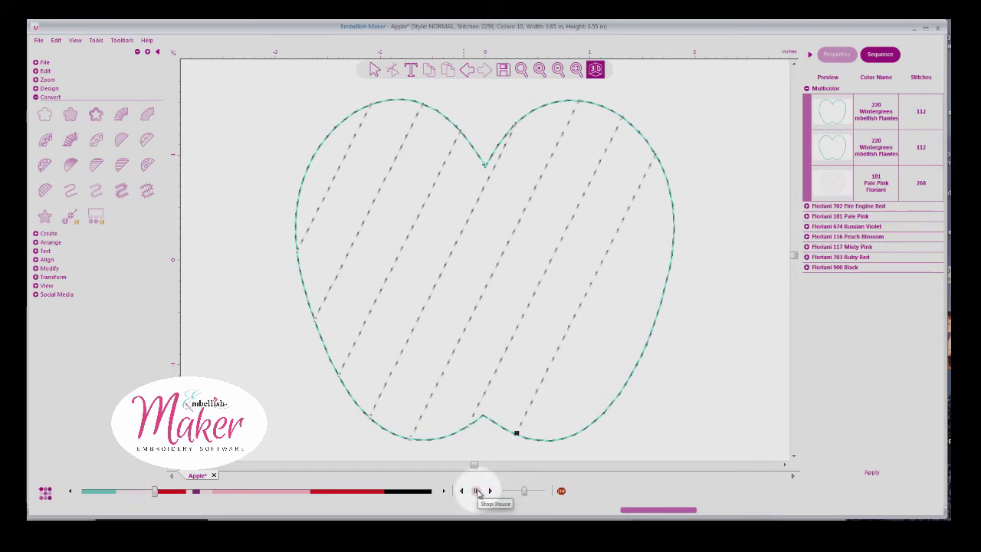
click(476, 491)
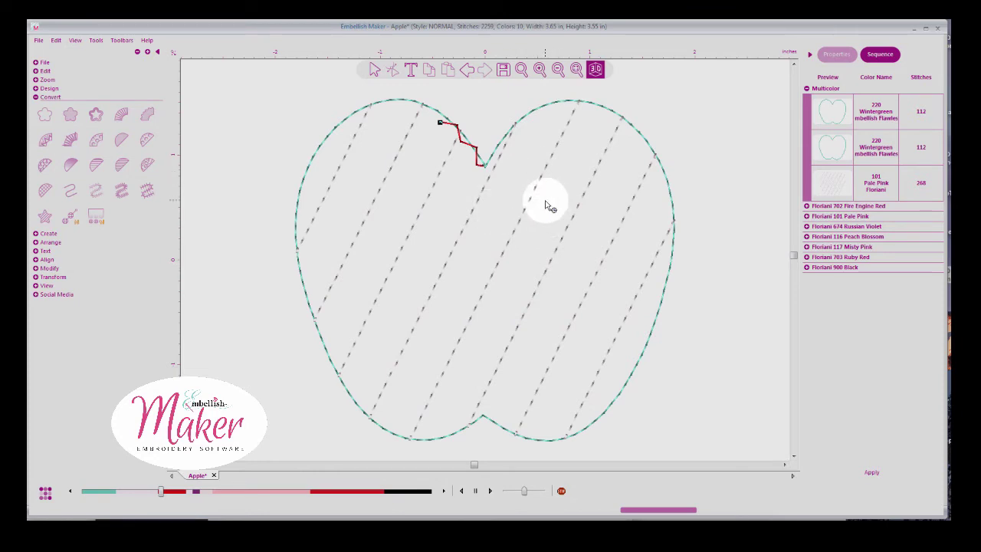
click(489, 491)
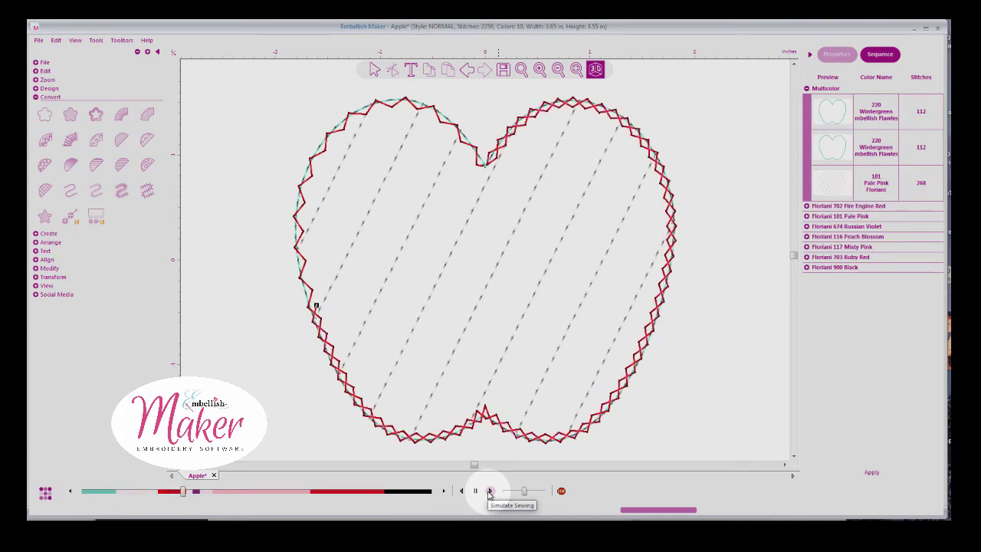
click(473, 491)
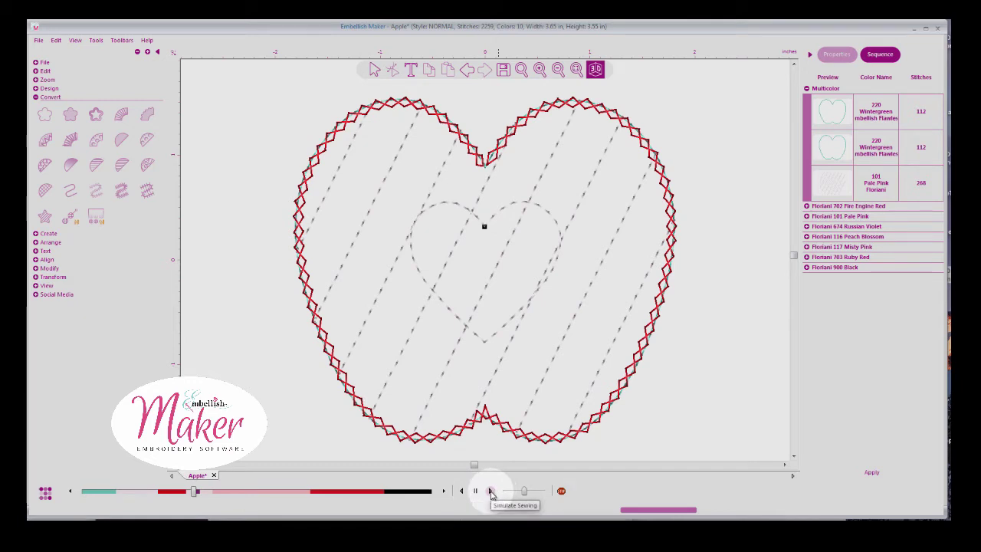
click(491, 491)
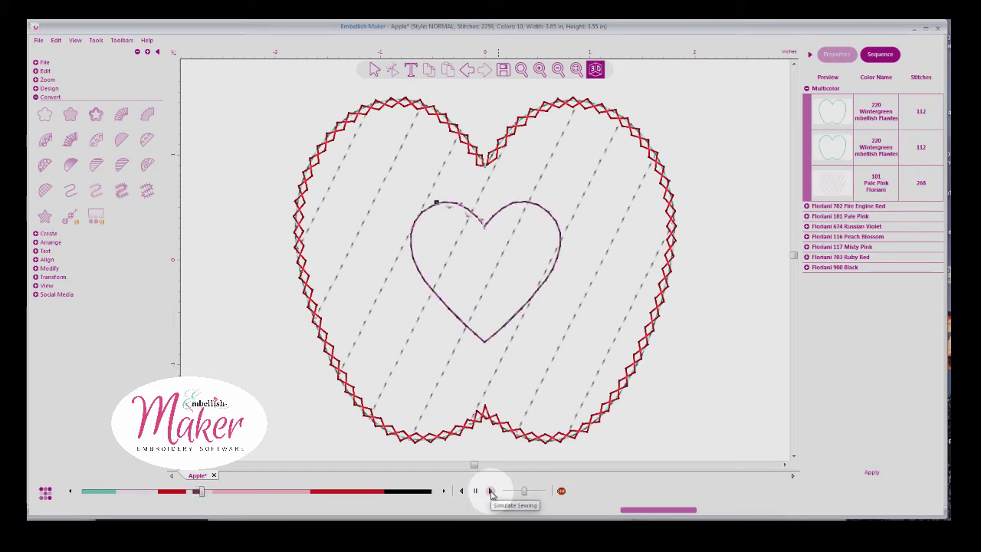
click(475, 490)
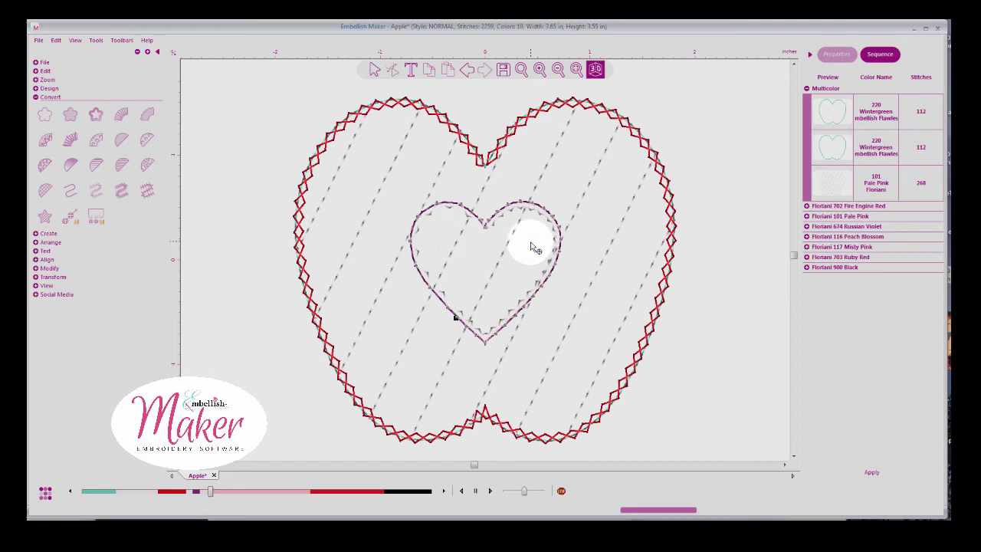
click(476, 491)
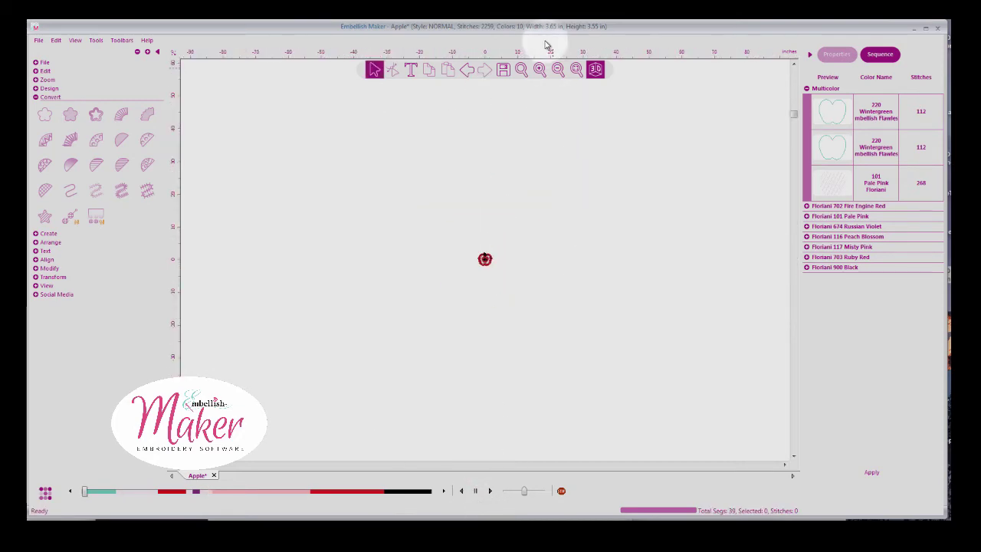
- Fit the design to view and delete the 182-stitch Fire Engine Red zigzag apple outline
click(577, 70)
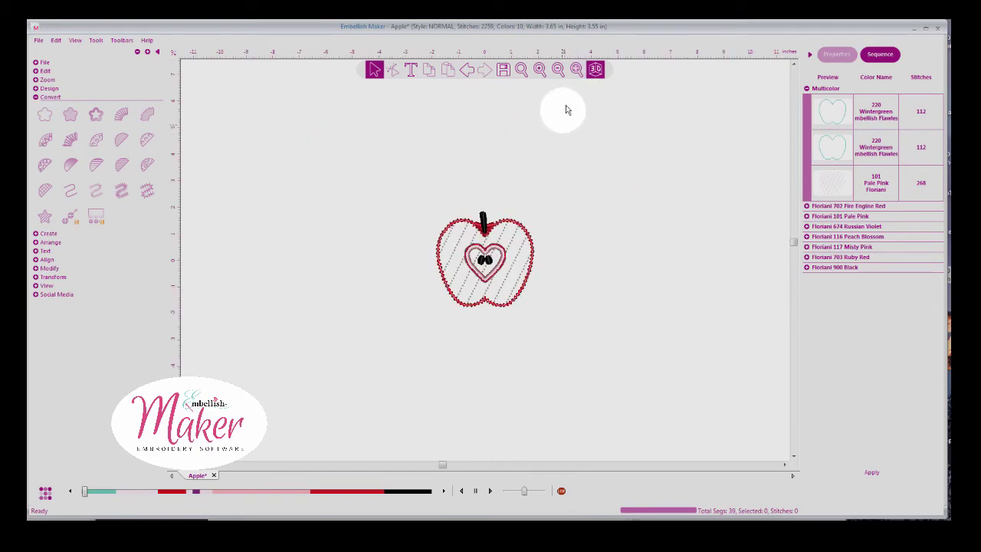
click(806, 89)
click(806, 99)
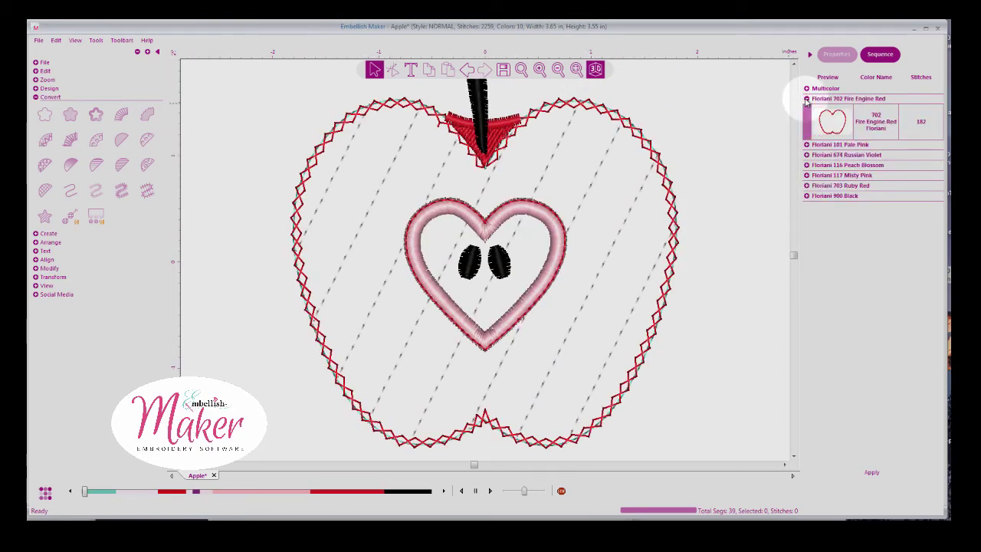
click(831, 119)
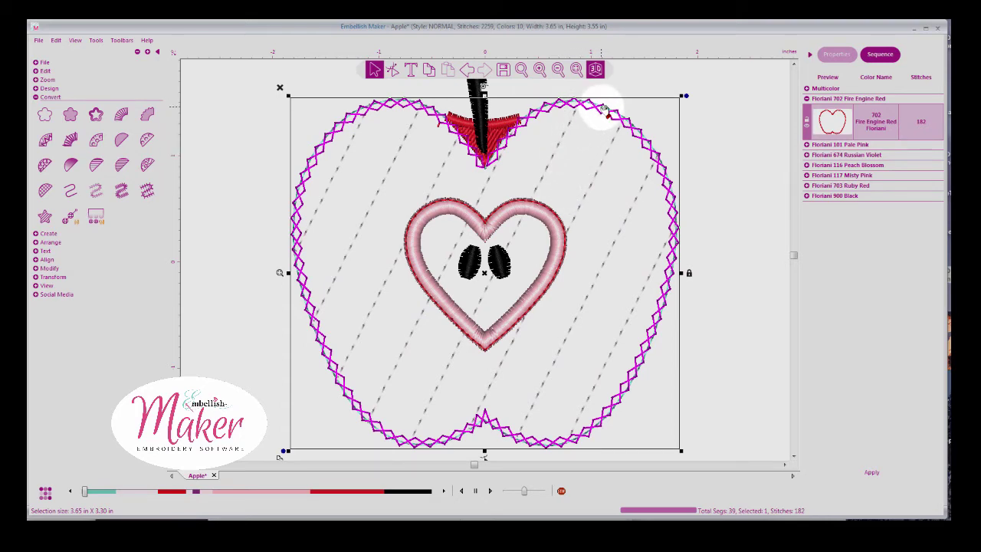
click(281, 90)
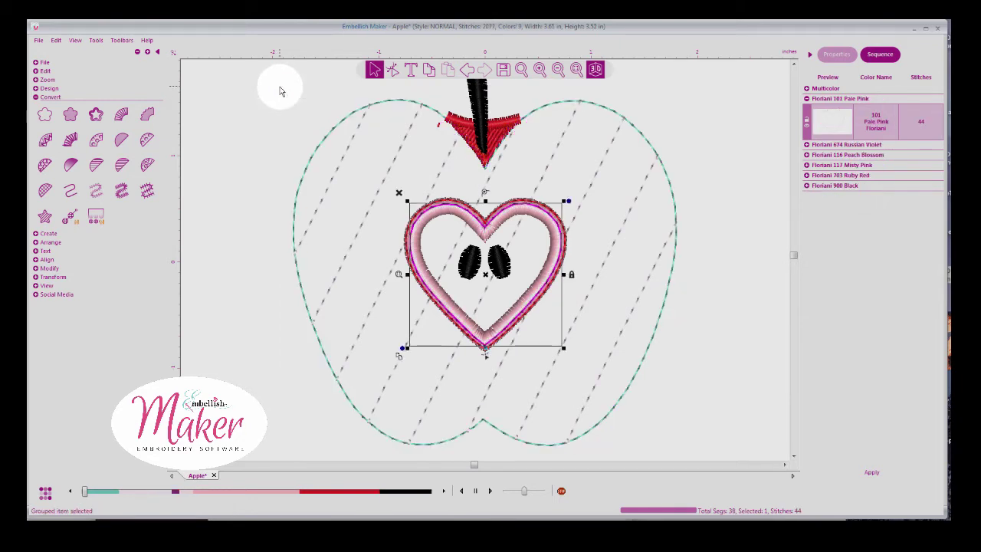
click(806, 99)
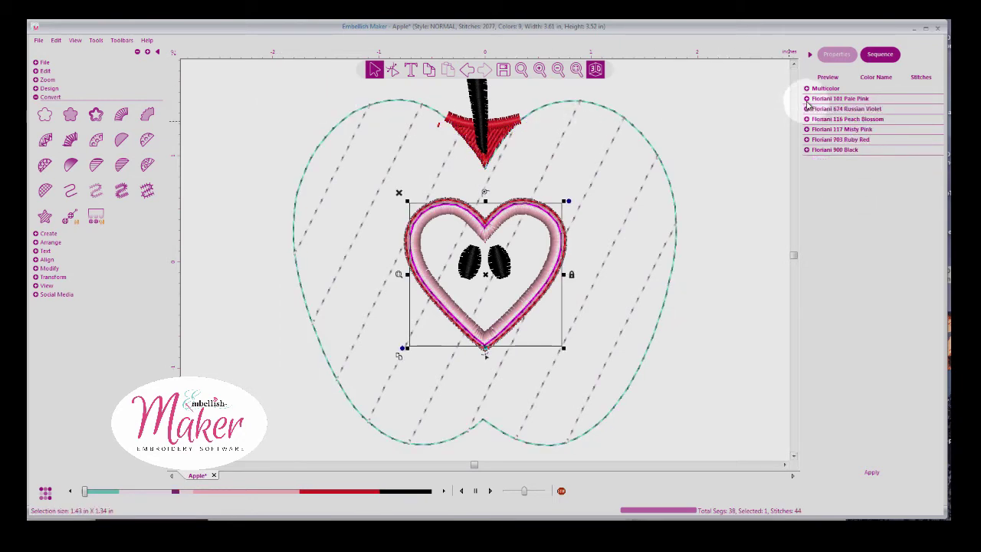
- Select the whole apple, switch its threads to Embellish Flawless, and zoom out
click(729, 135)
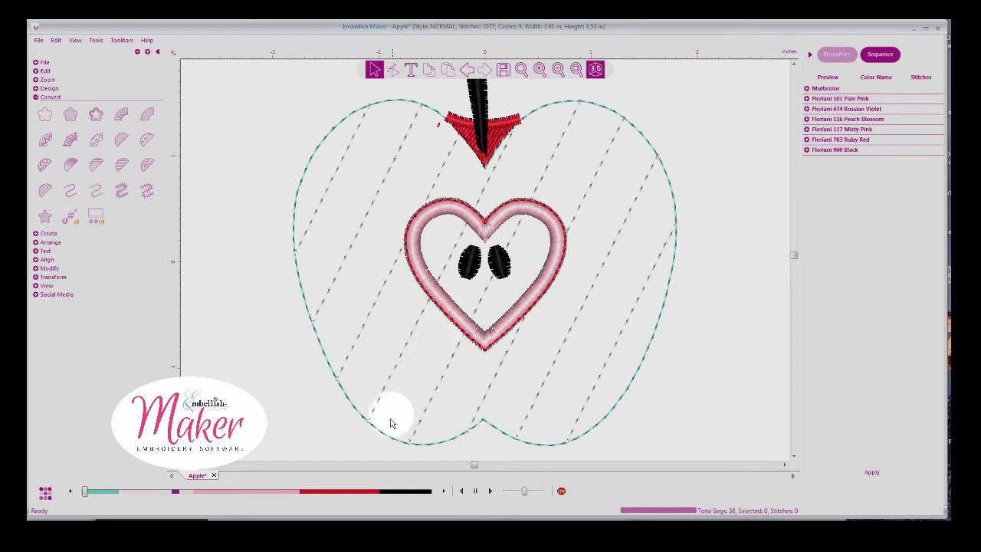
drag(447, 410, 455, 385)
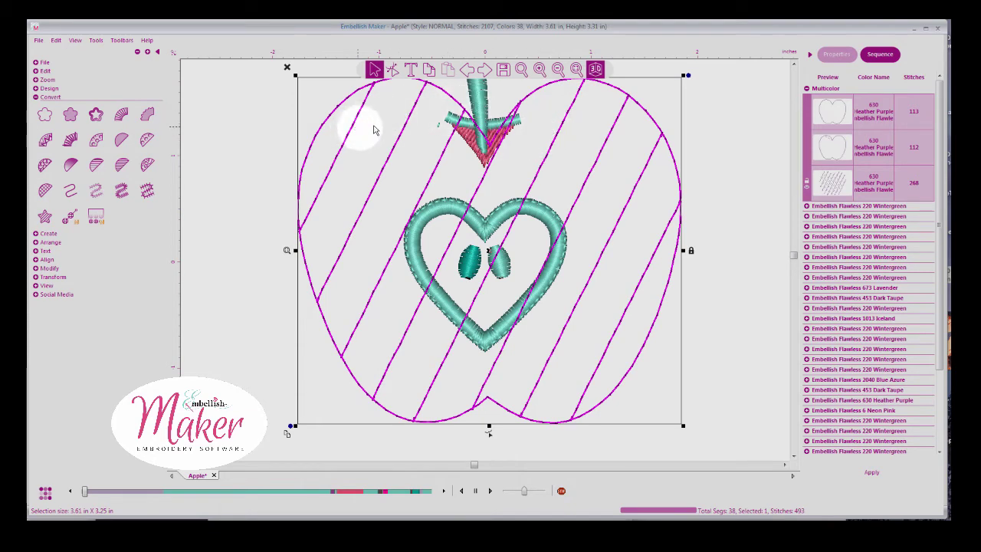
click(557, 69)
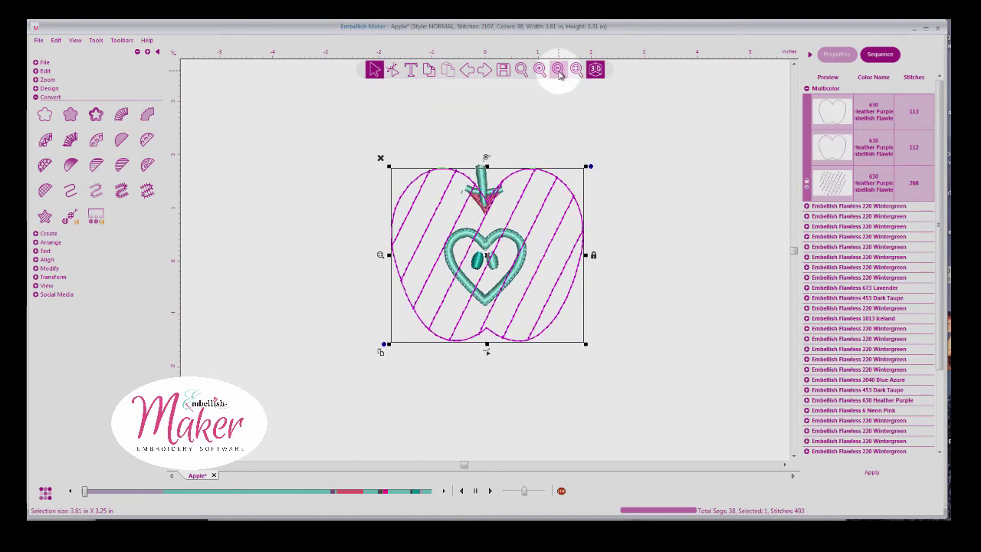
- Start a Save As and create a new folder named Chenille in the PES folder
click(38, 41)
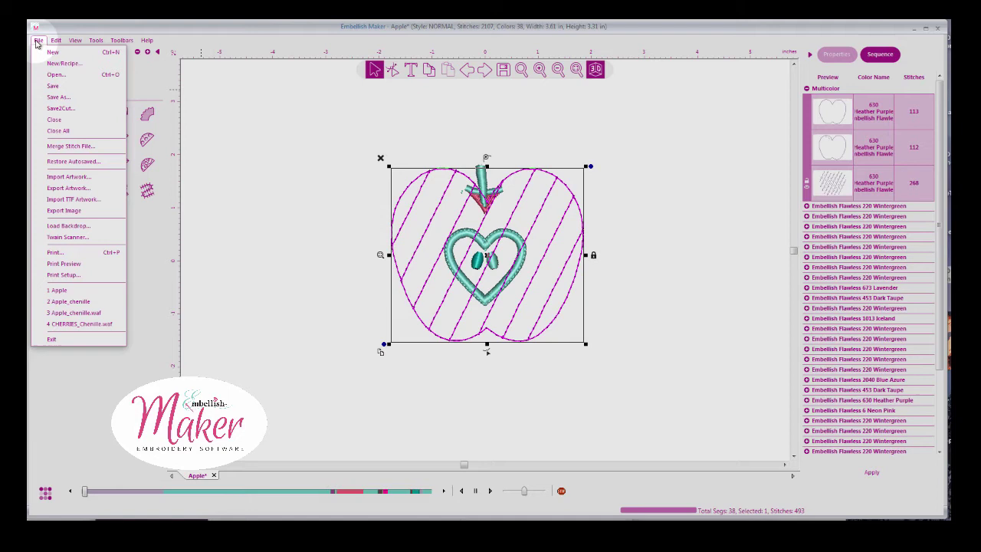
click(58, 97)
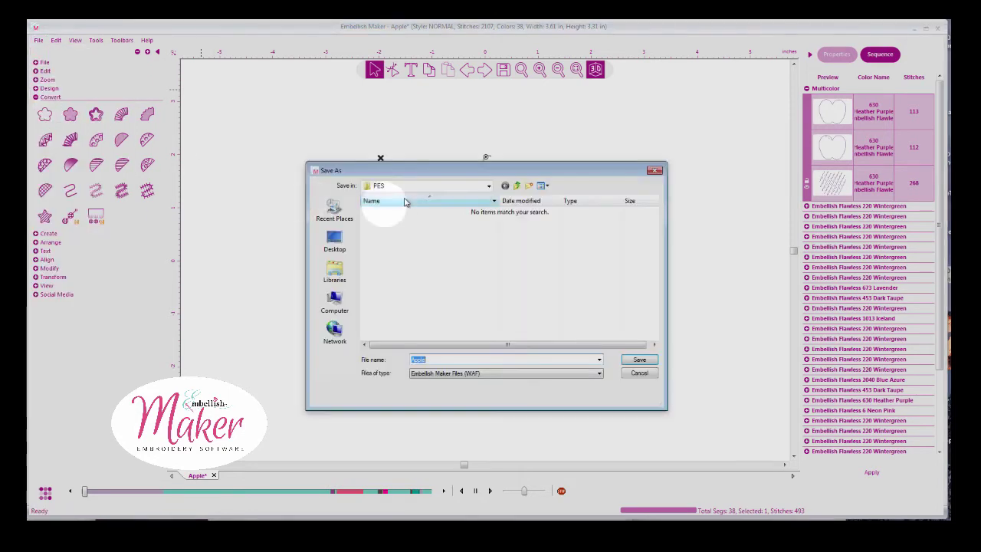
click(530, 186)
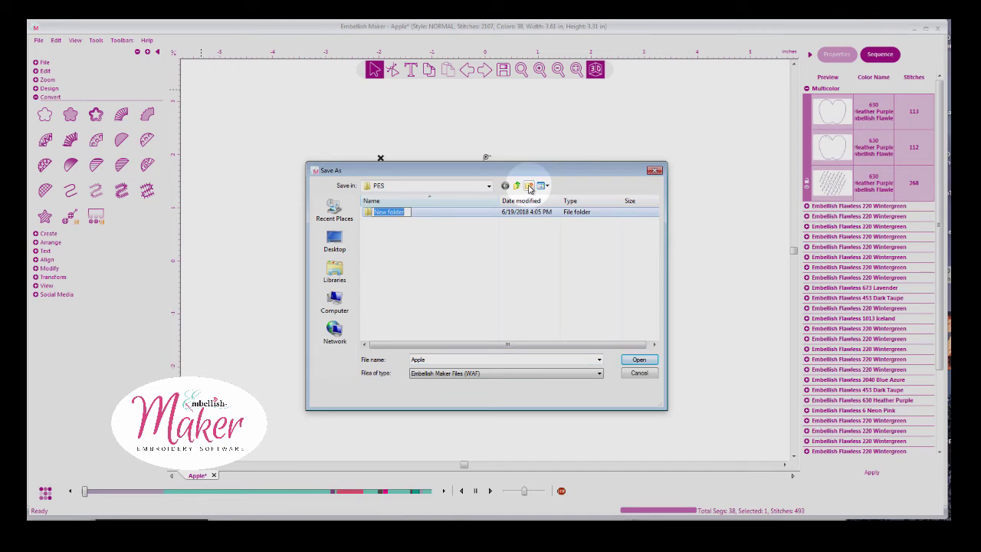
text(Chenille)
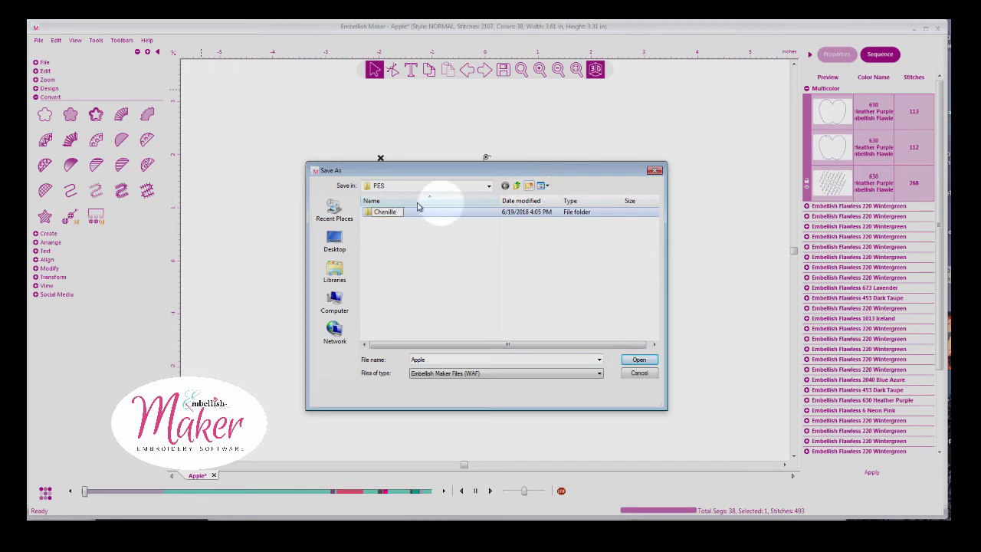
double_click(377, 213)
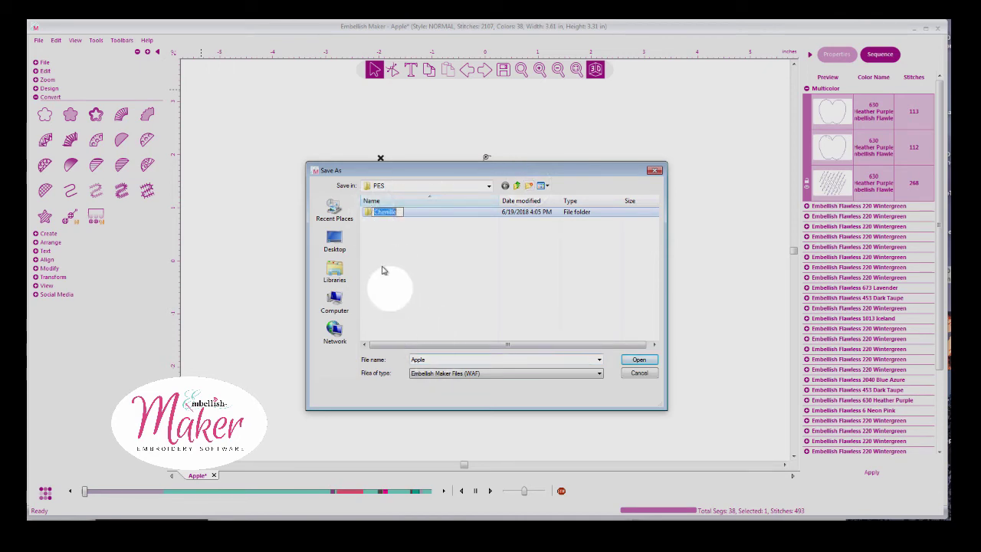
- Save the design inside the Chenille folder as Apple_Chenille.waf
double_click(371, 212)
double_click(446, 358)
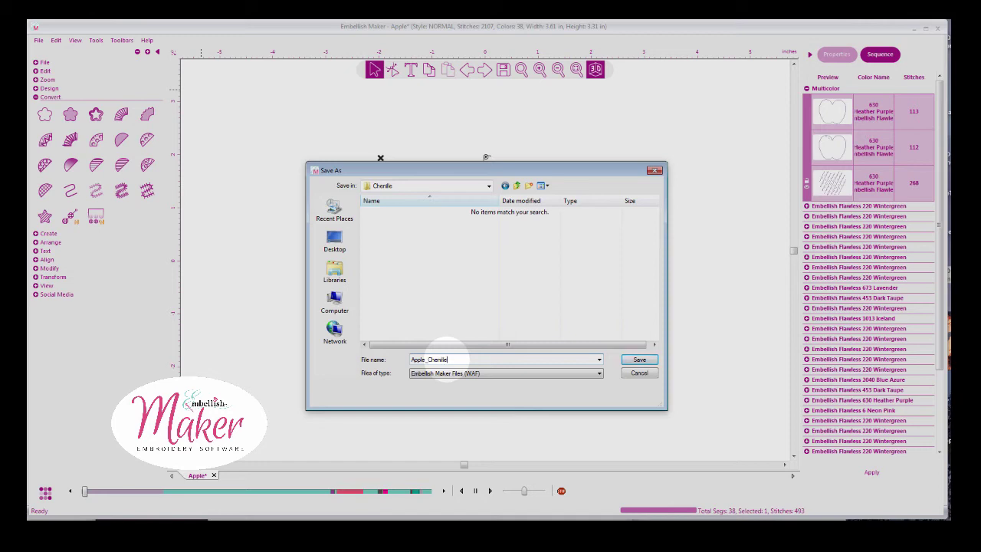
click(469, 374)
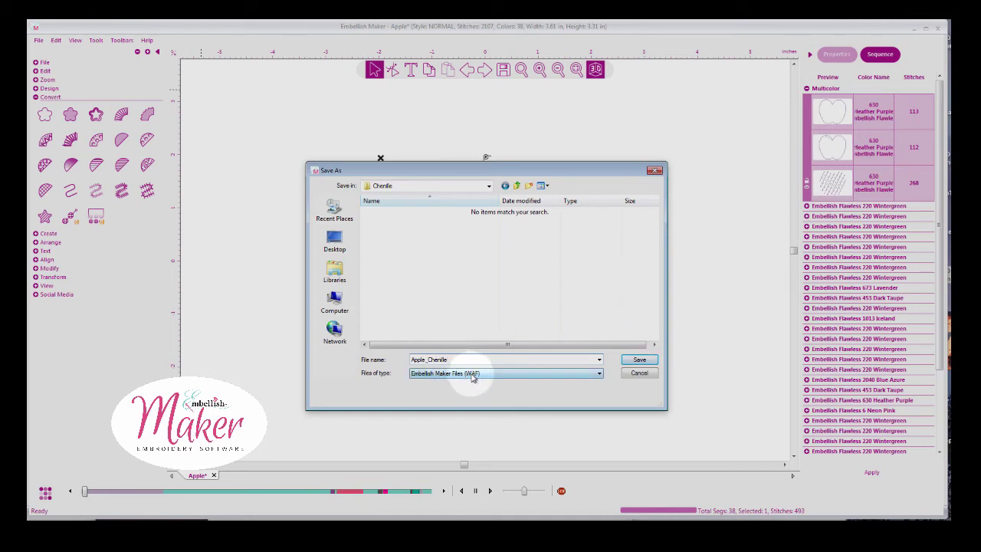
click(642, 362)
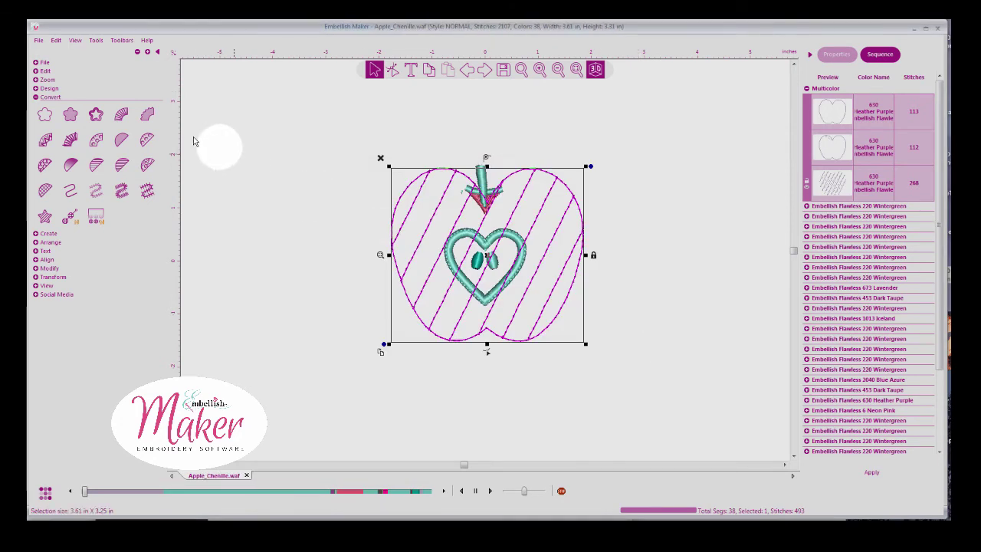
- Save Apple_Chenille again with file type Baby Lock/Brother/Bernina (PES)
click(40, 42)
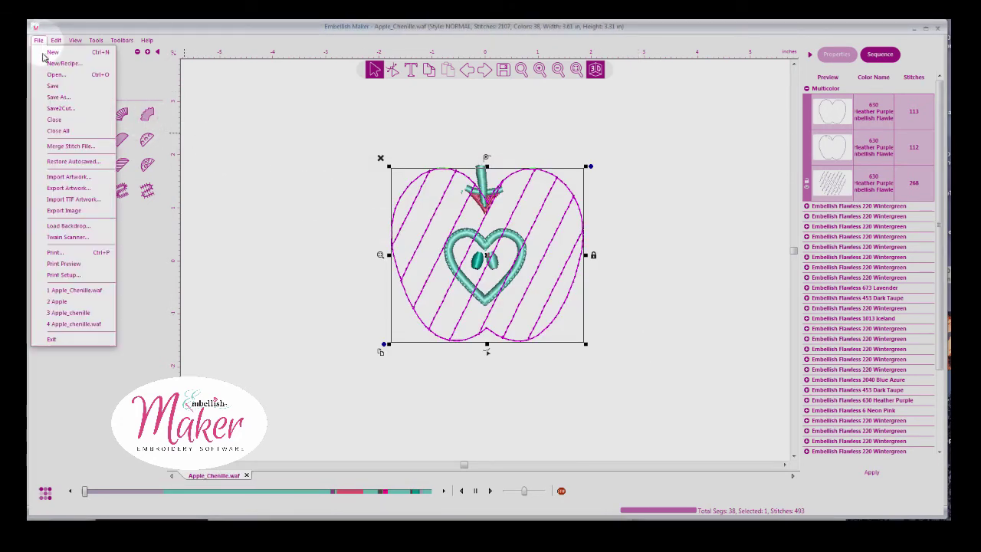
click(55, 97)
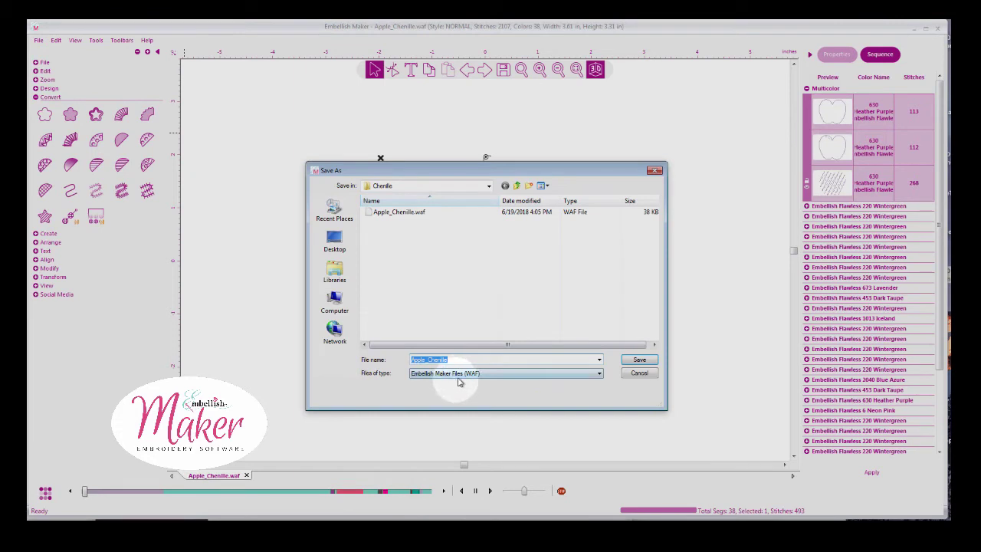
click(459, 373)
click(492, 430)
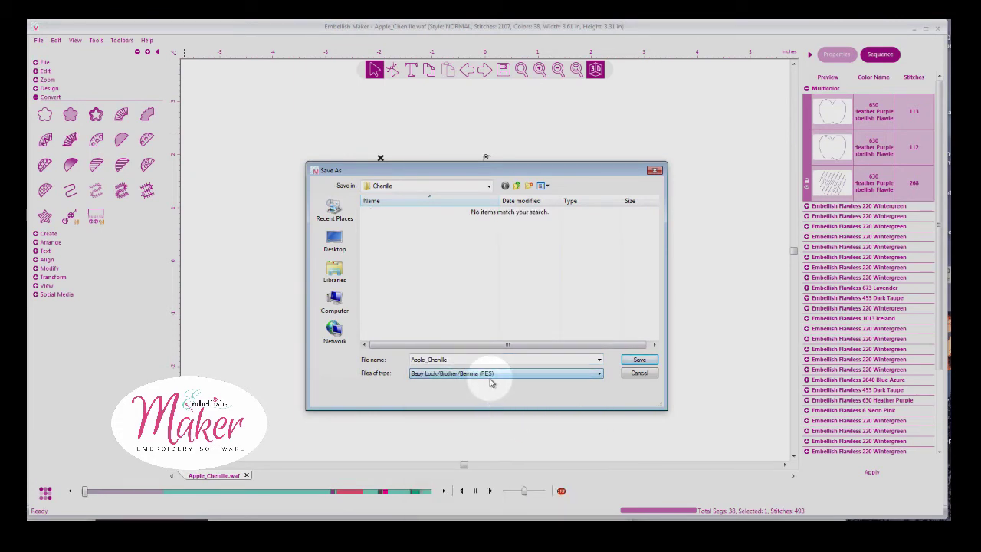
click(640, 360)
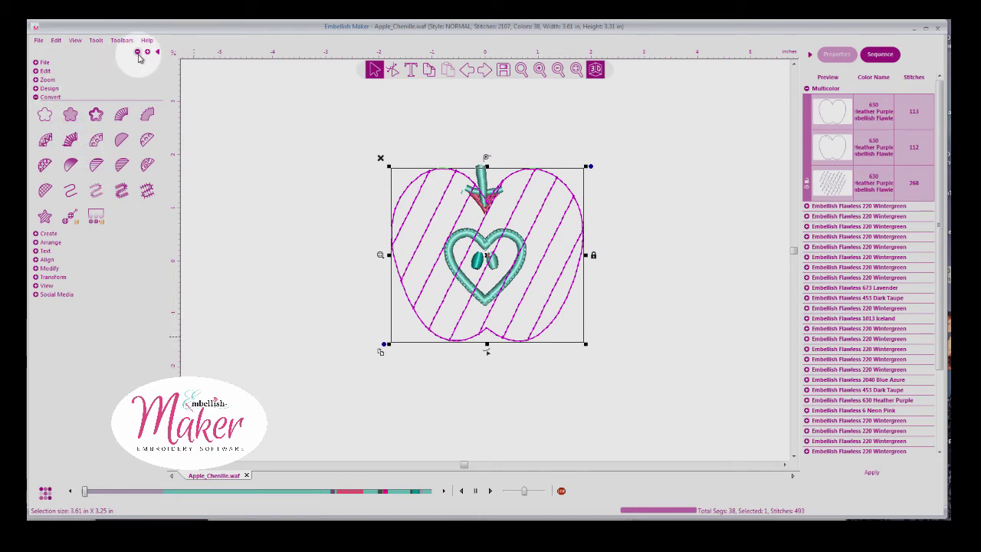
- Start a new design, then open Cherries from the PES folder with convert to outlines on
click(36, 62)
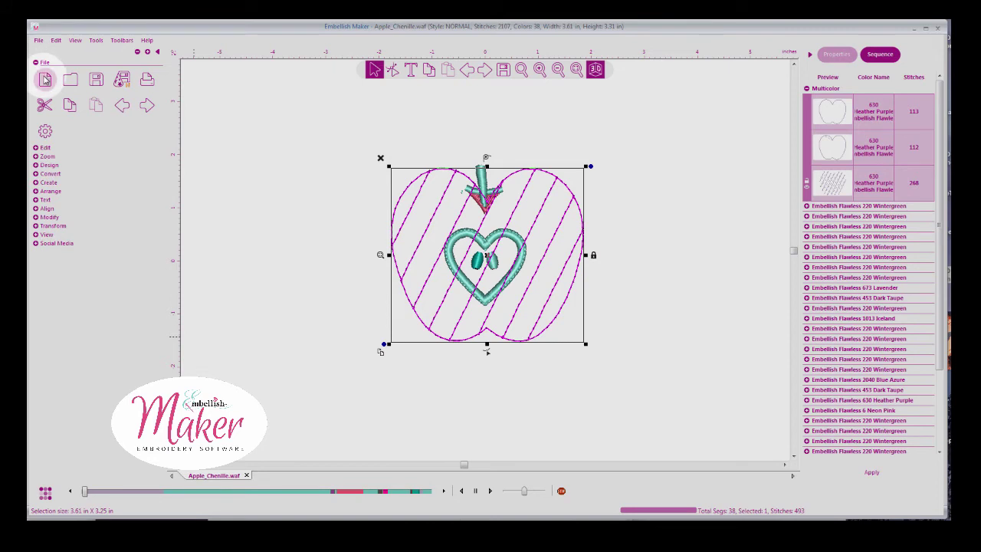
click(45, 79)
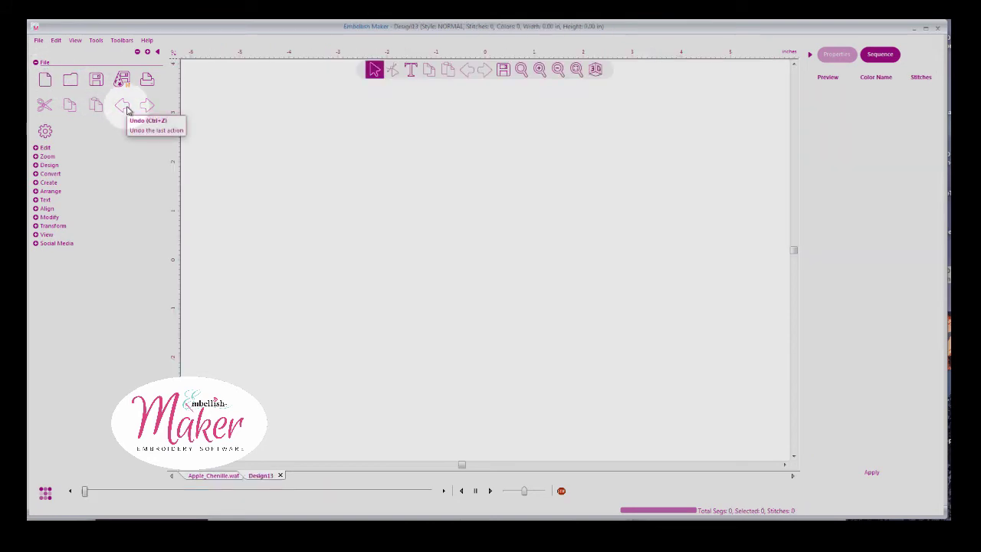
click(38, 41)
click(51, 73)
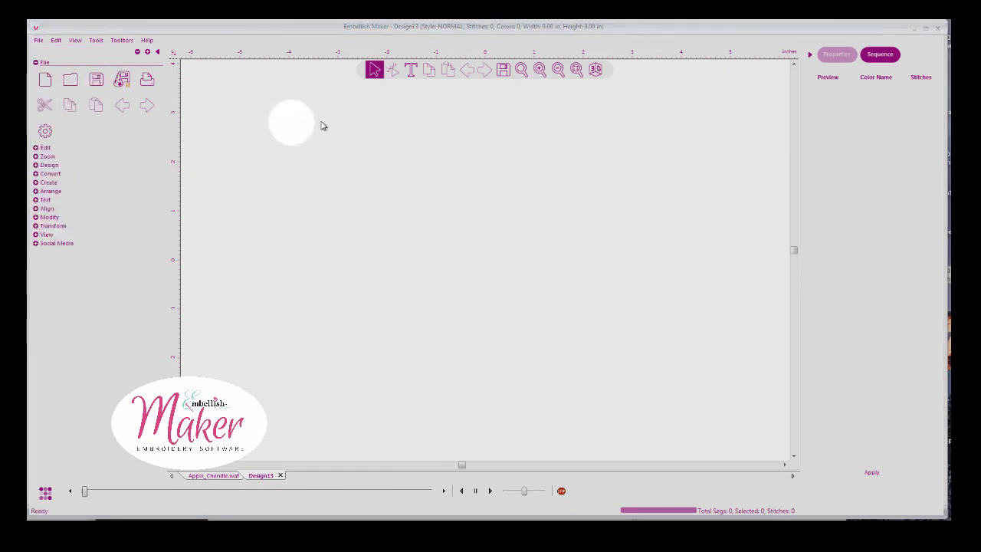
click(516, 185)
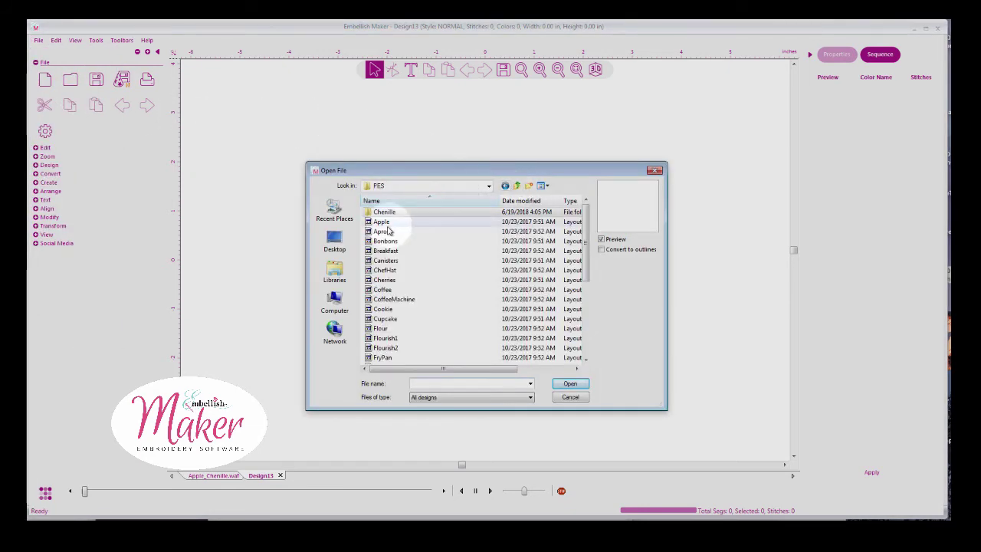
click(375, 280)
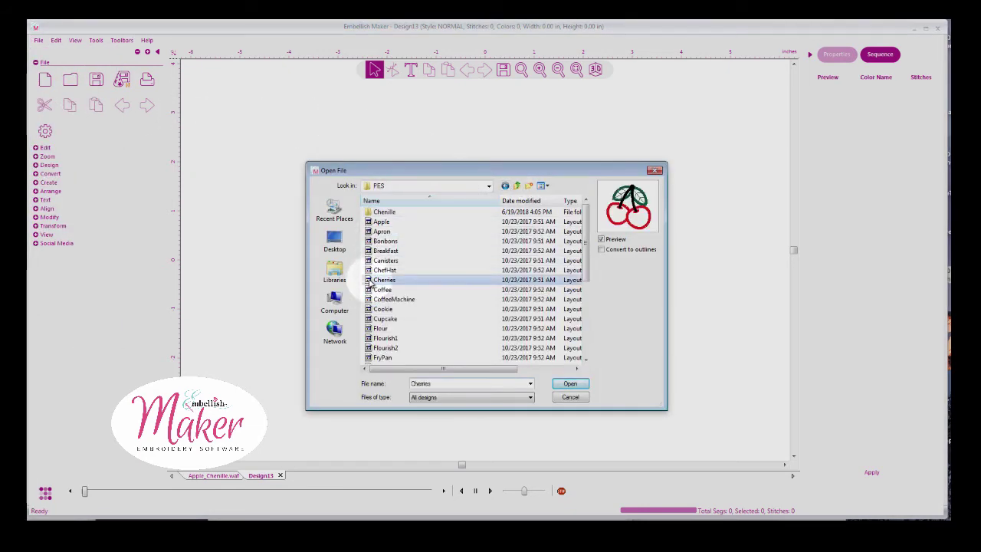
click(601, 250)
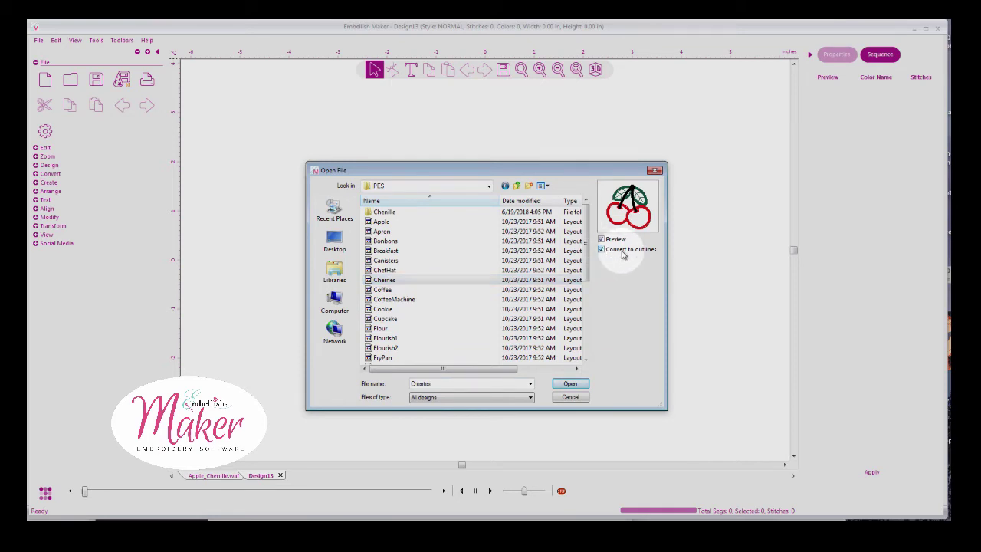
click(580, 386)
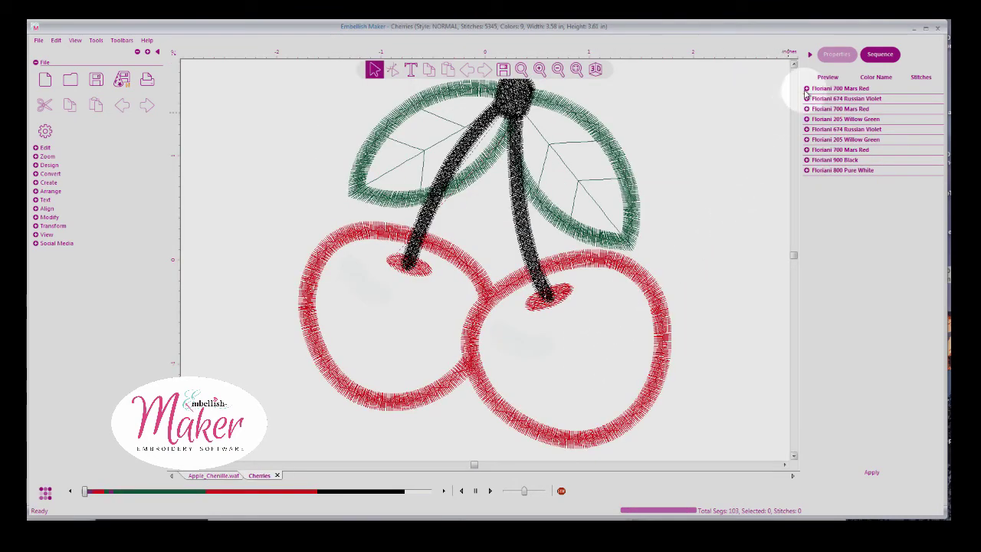
- Delete the 89-stitch Russian Violet run from the stitch sequence
click(806, 89)
click(818, 111)
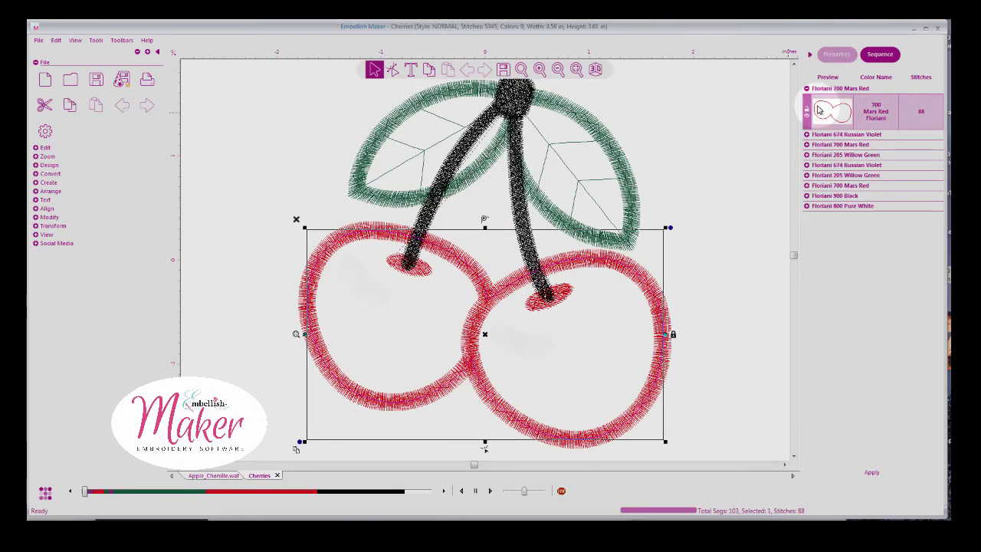
click(806, 134)
click(827, 158)
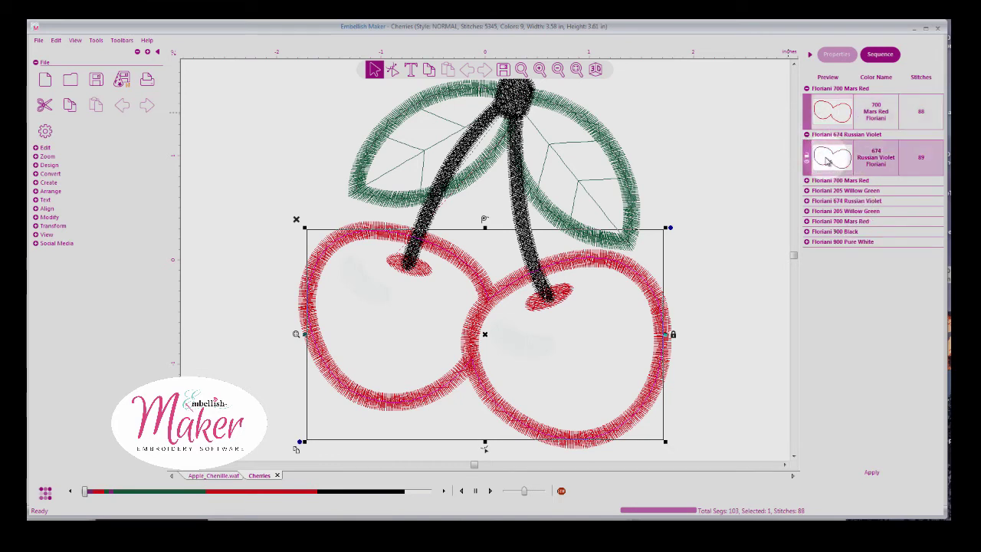
right_click(827, 159)
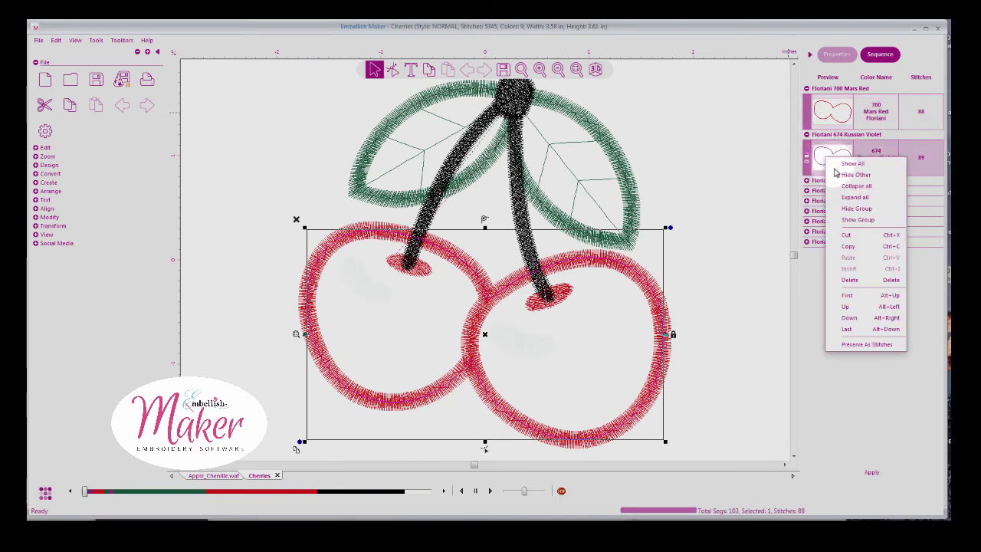
click(849, 281)
- Delete the 167-stitch Mars Red cherry-outline run as well
click(806, 180)
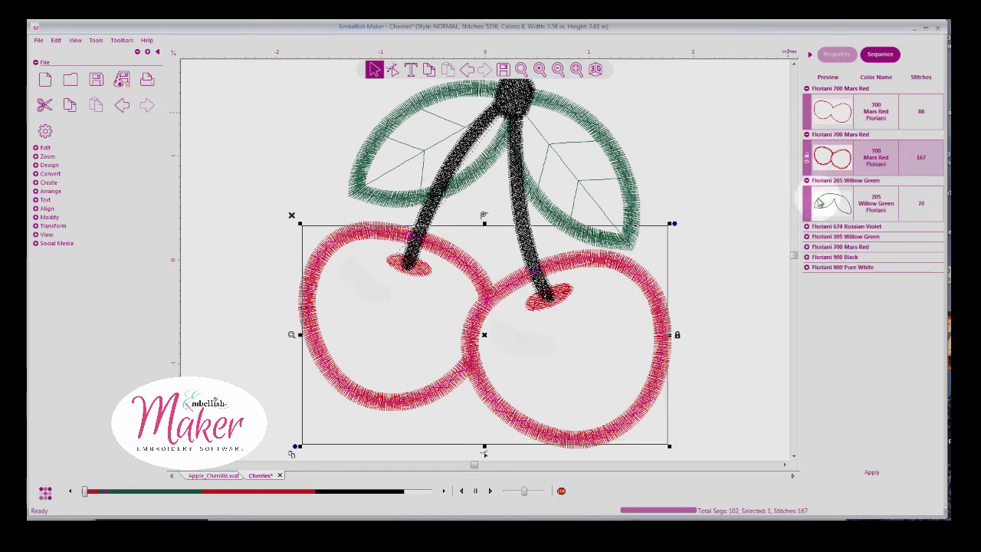
click(805, 226)
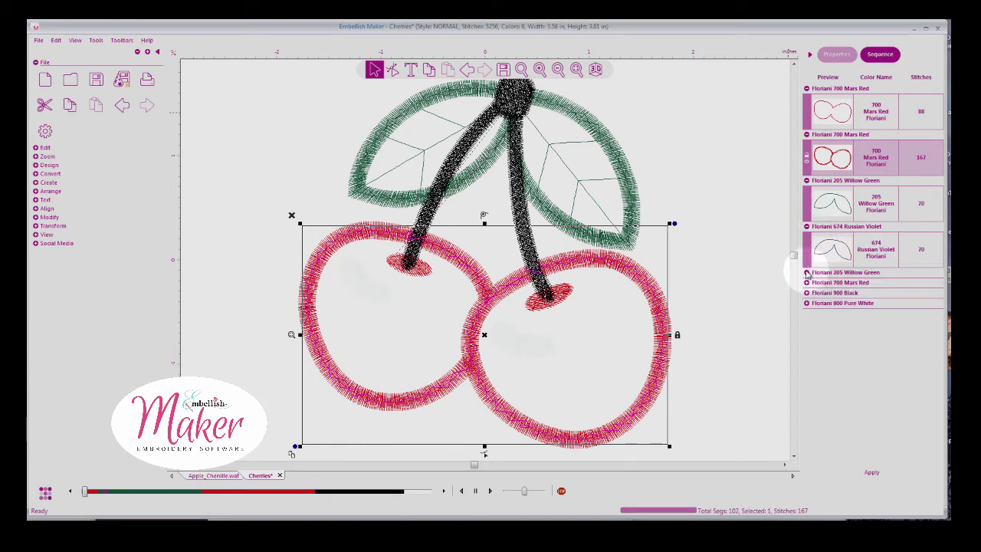
click(806, 272)
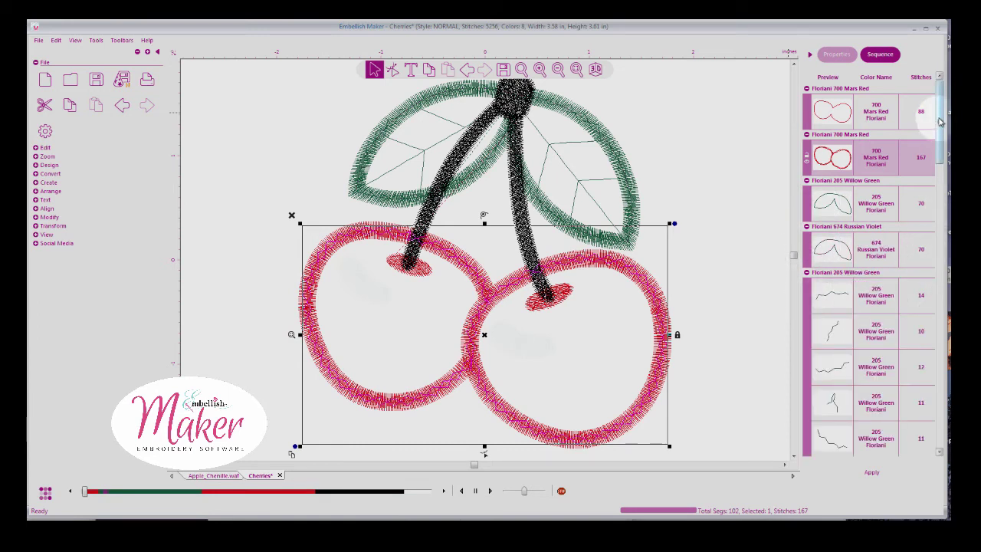
drag(940, 123, 944, 103)
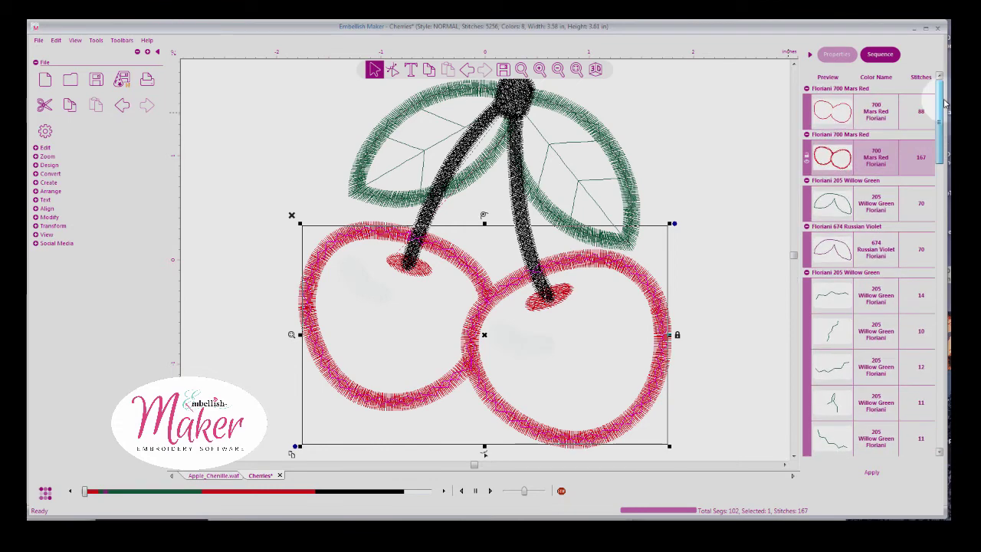
right_click(823, 163)
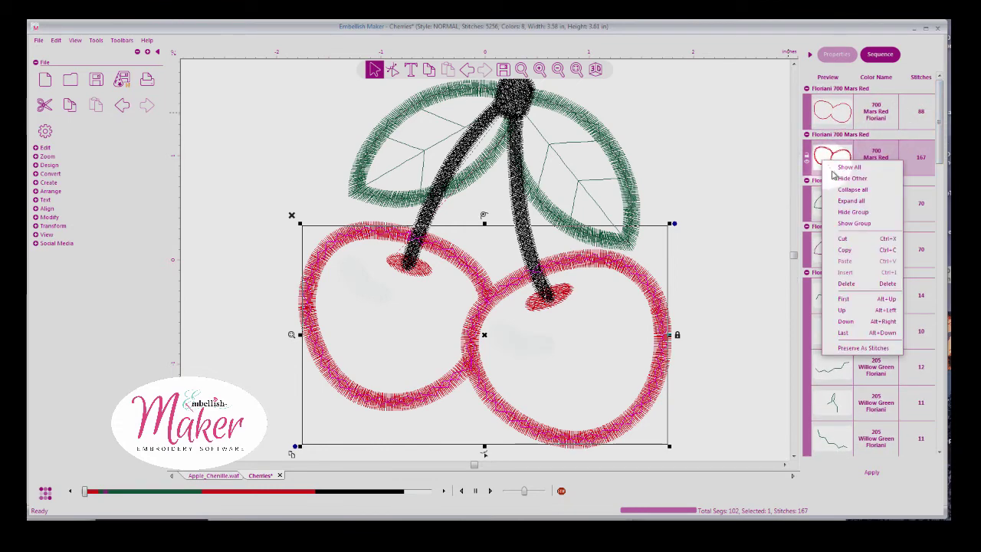
click(847, 284)
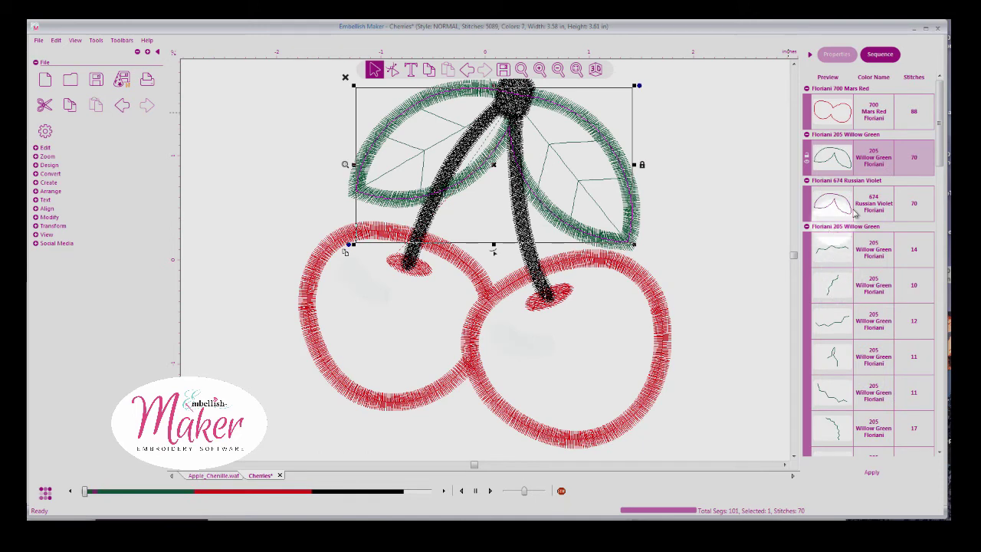
- Delete the right cherry's 763-stitch thick Mars Red outline
drag(939, 150, 940, 421)
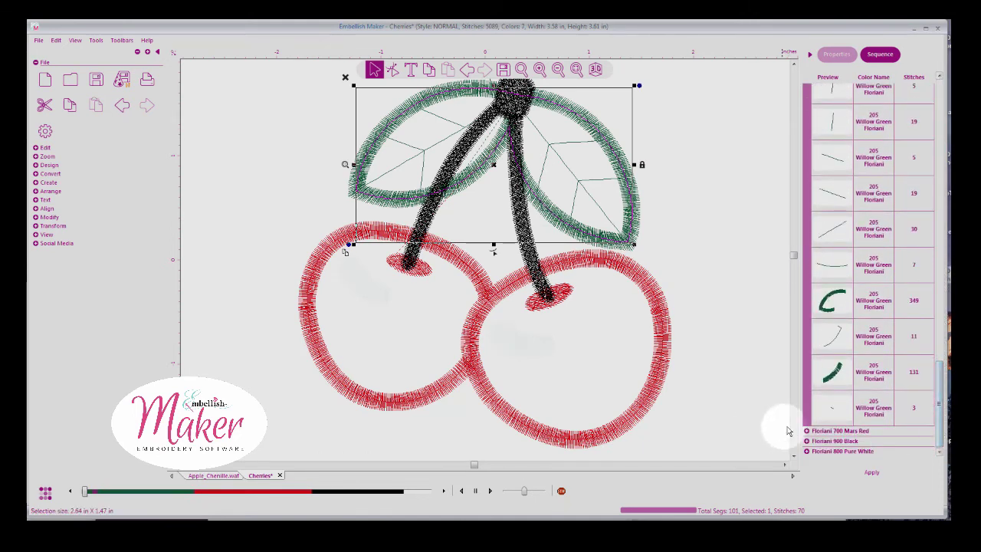
click(805, 430)
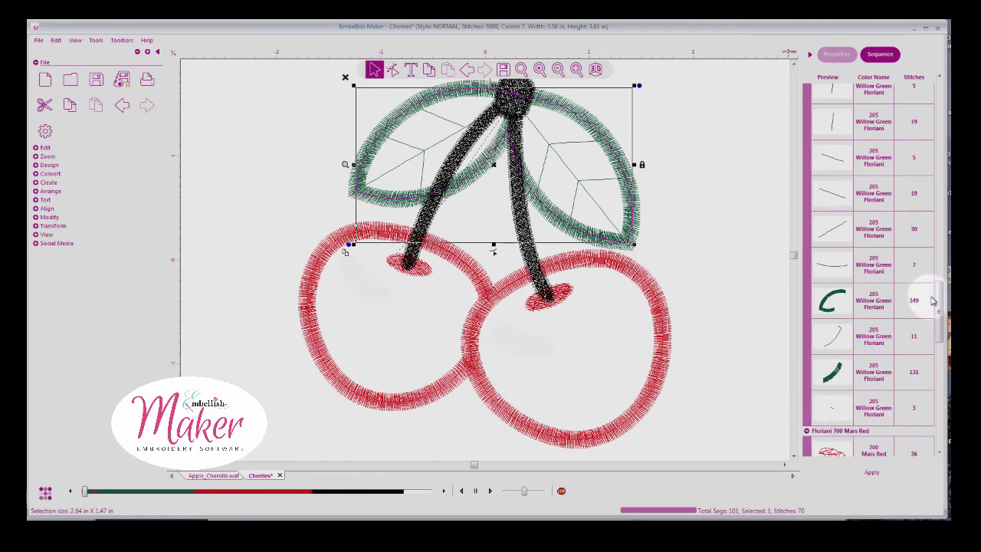
drag(941, 305, 941, 411)
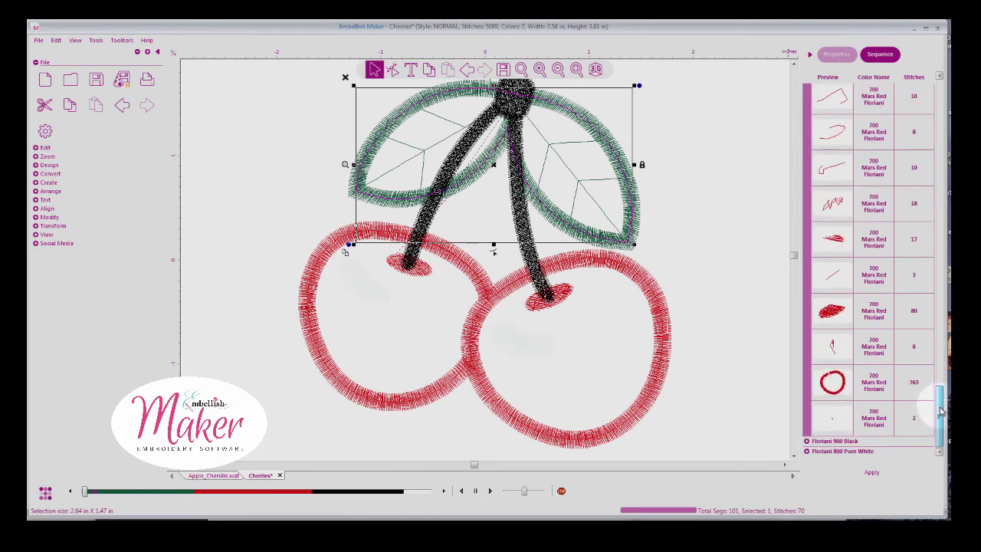
click(870, 387)
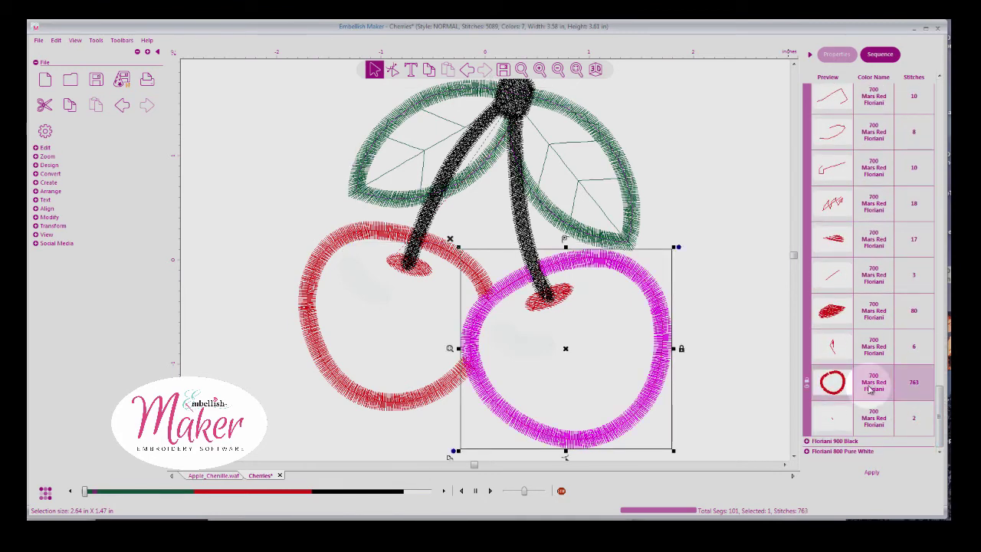
right_click(871, 387)
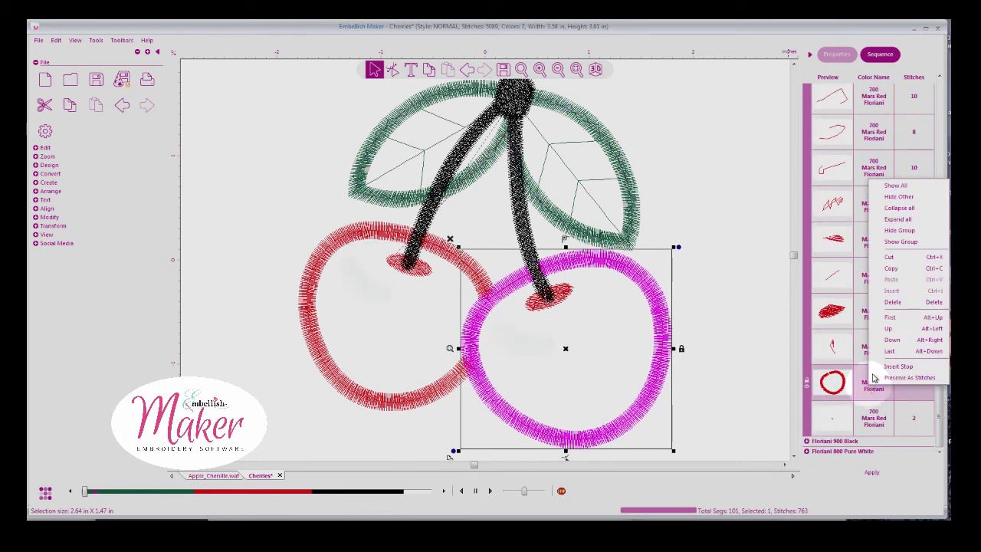
click(891, 303)
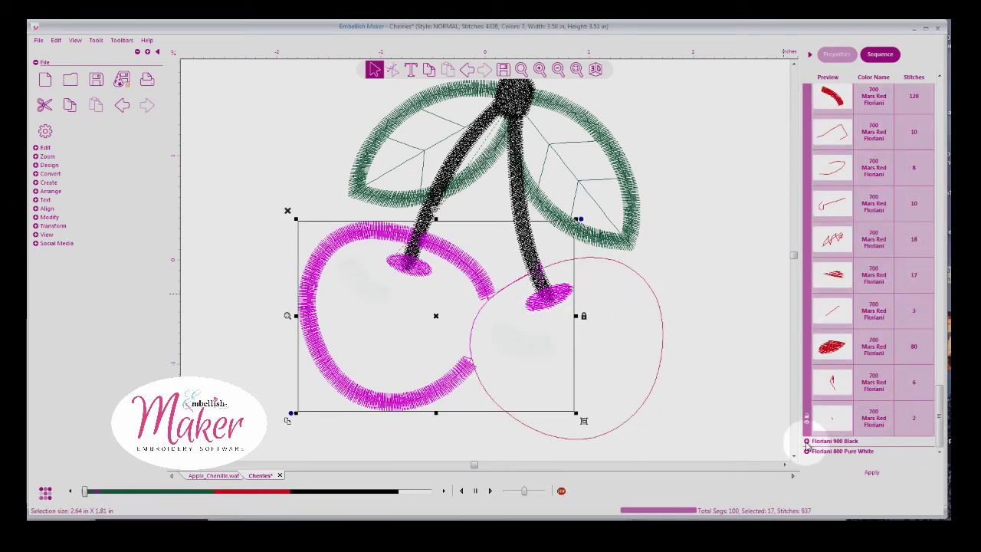
- Inspect the Black and Pure White runs, then delete left-cherry stitching and undo it
click(806, 443)
drag(942, 322, 942, 441)
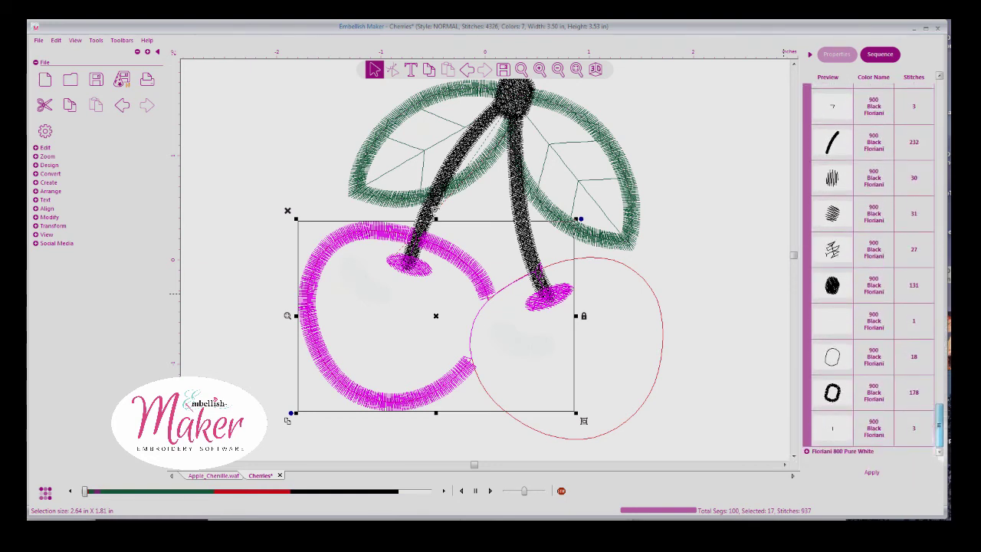
click(807, 452)
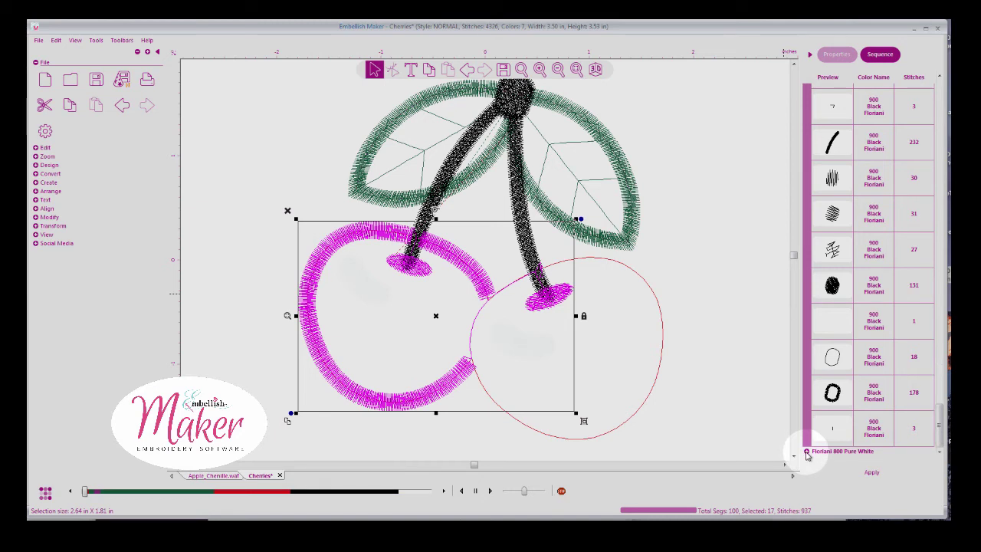
click(939, 428)
drag(944, 404, 915, 287)
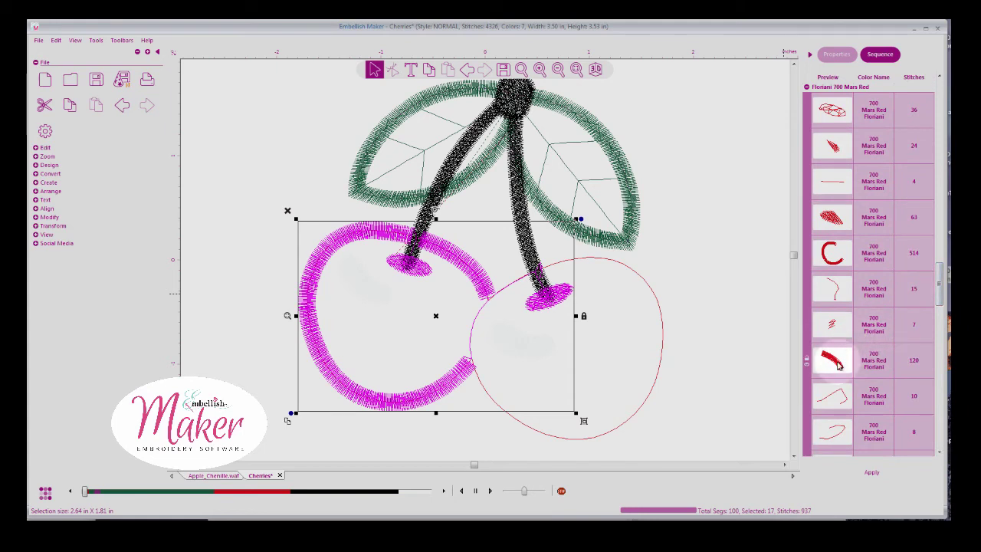
click(450, 268)
click(294, 220)
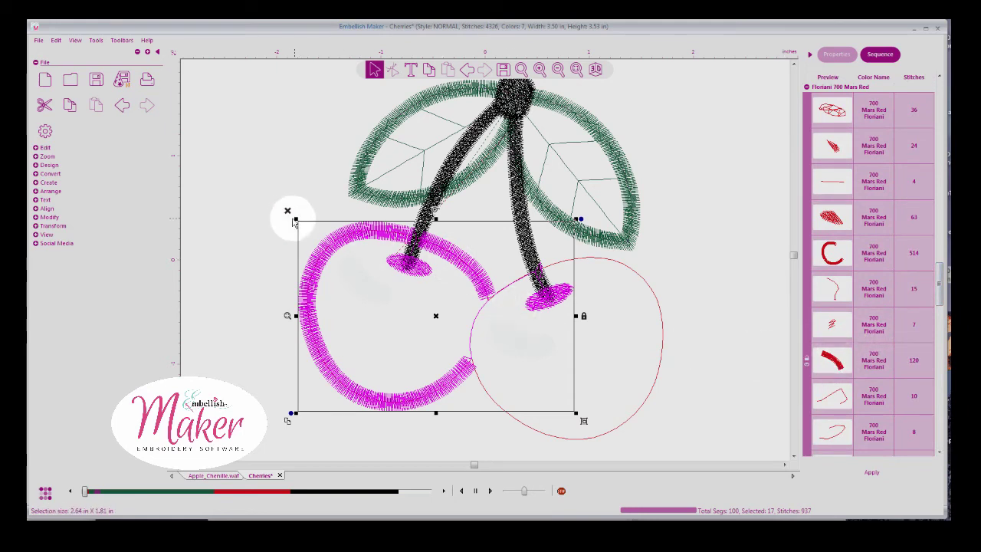
key(Delete)
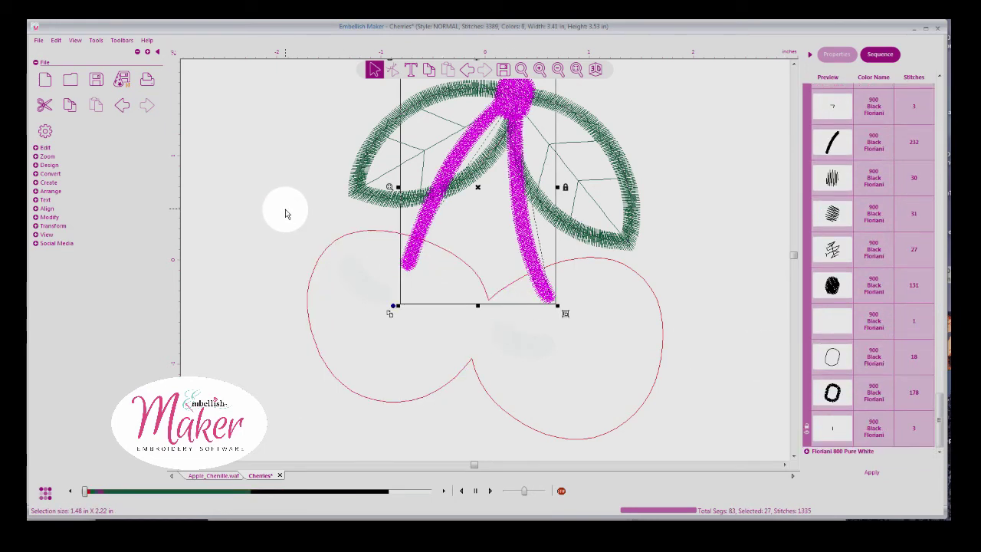
key(ctrl+z)
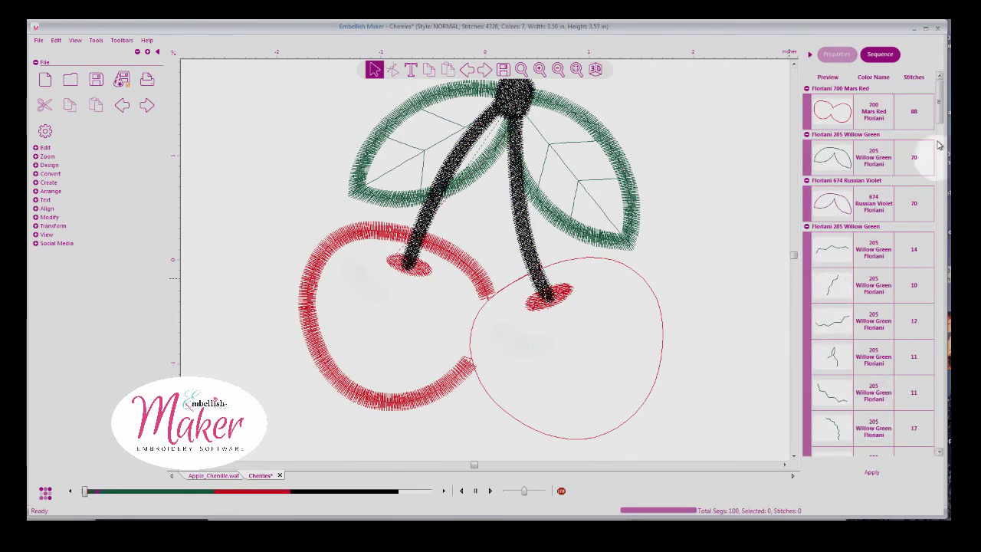
- Delete the left cherry's 514-stitch thick Mars Red outline
drag(940, 115, 941, 283)
click(831, 201)
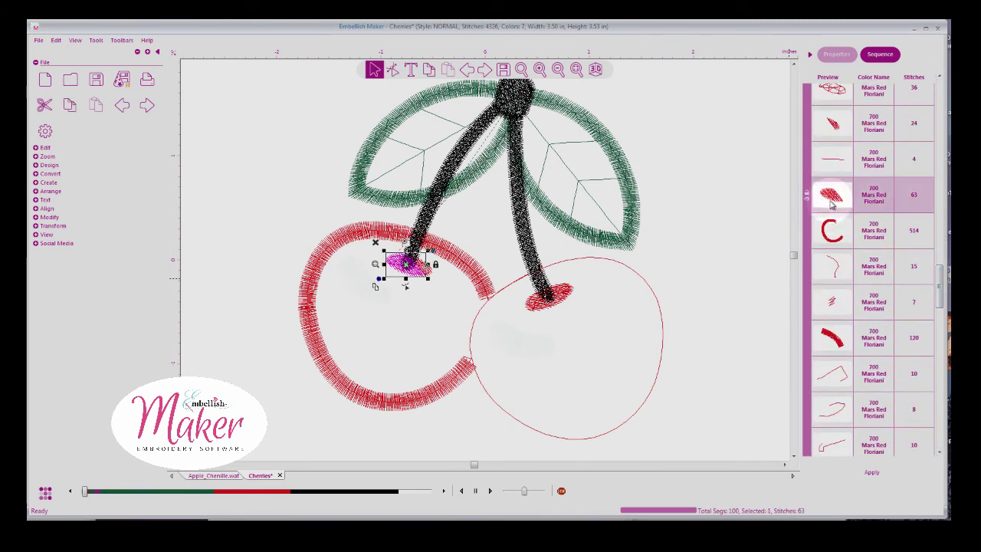
click(837, 135)
click(837, 159)
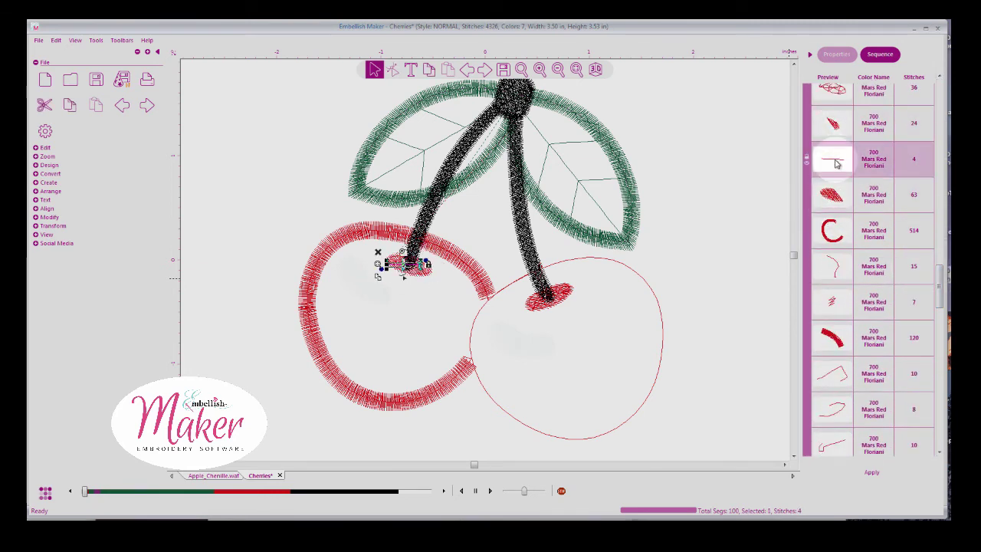
click(833, 227)
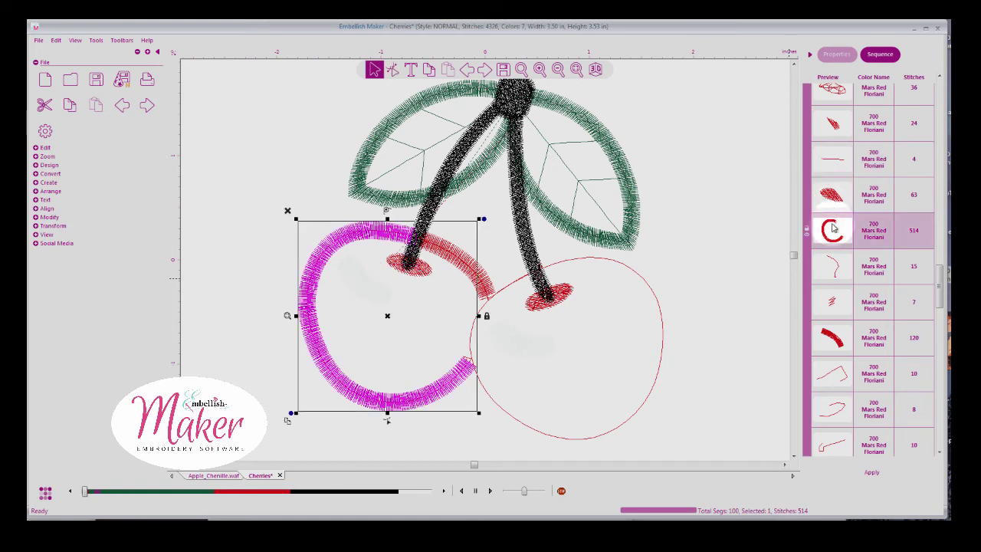
right_click(832, 227)
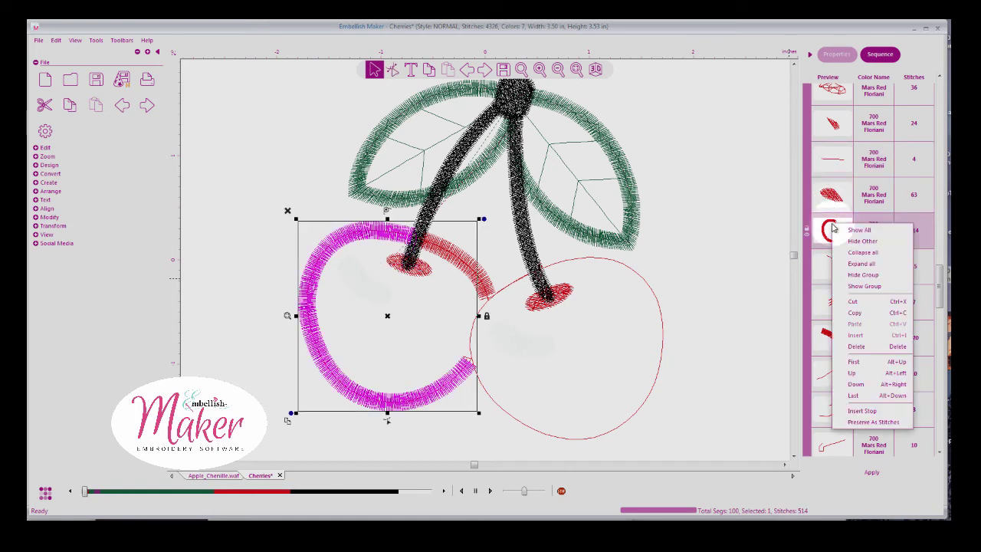
click(855, 347)
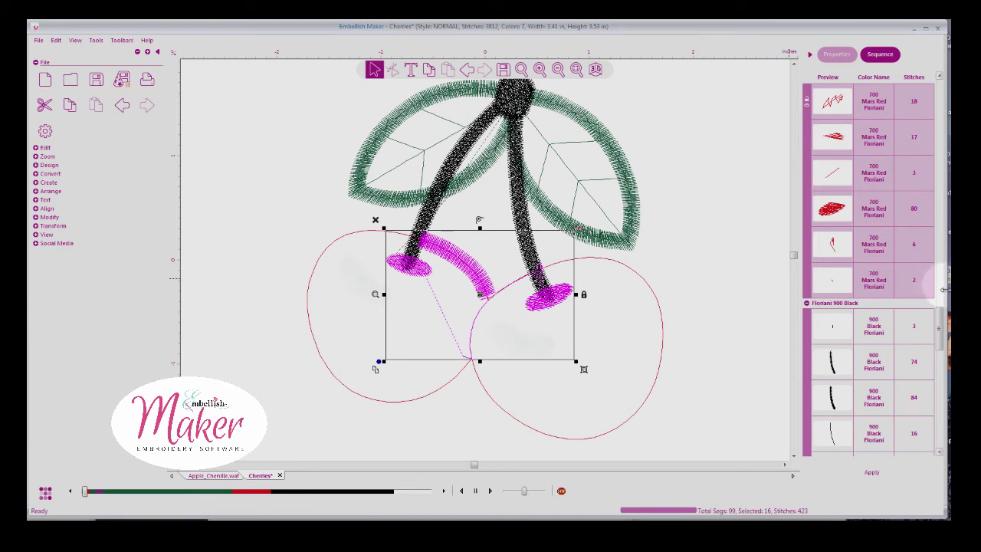
- Move the 120-stitch stem segment within the sewing order
drag(942, 314, 941, 290)
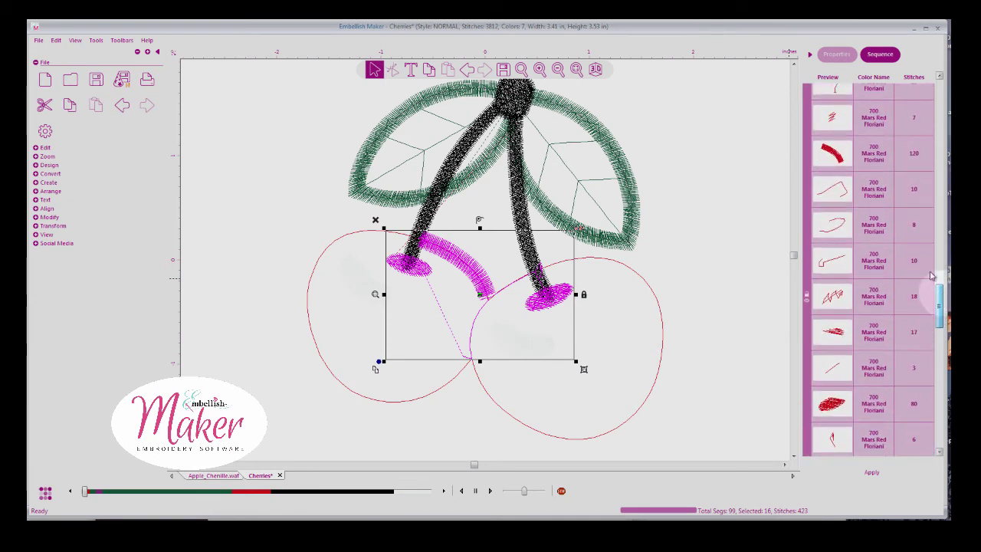
right_click(831, 155)
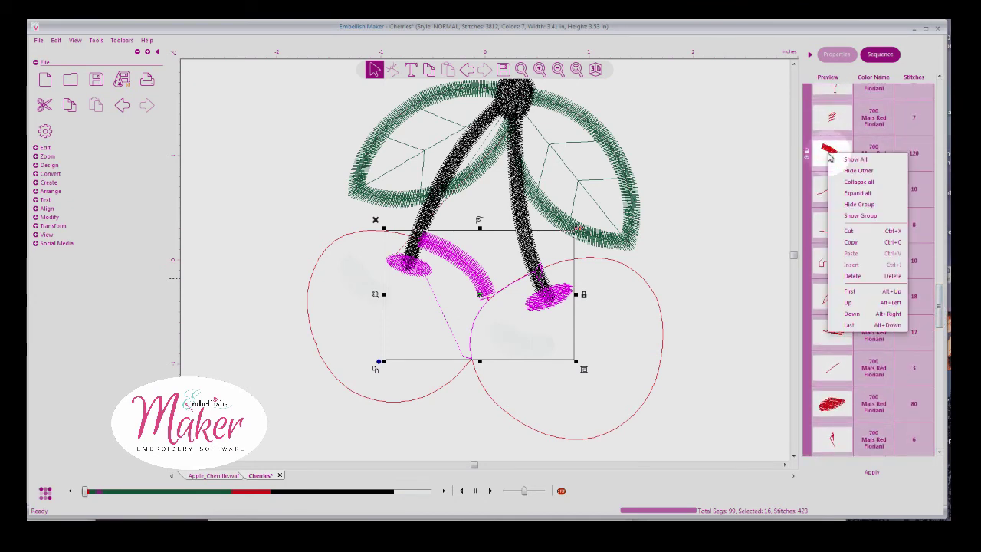
click(861, 276)
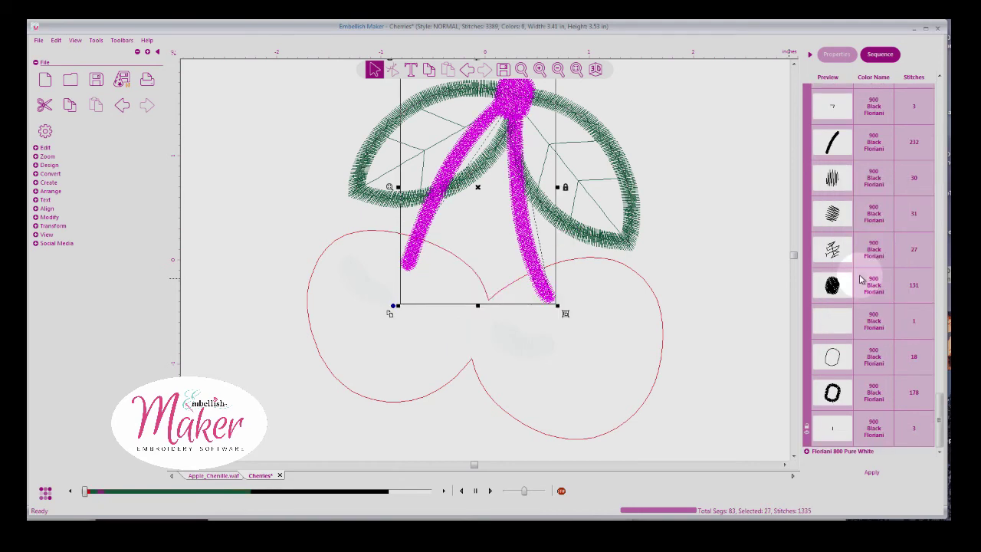
- Undo the sequence move and select the red stitches between the two stem tips
click(467, 69)
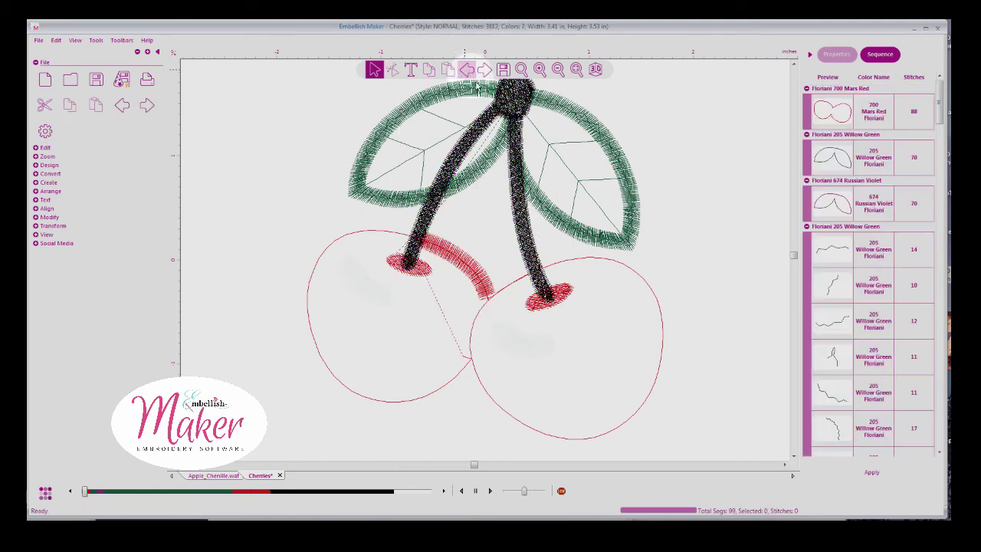
click(452, 264)
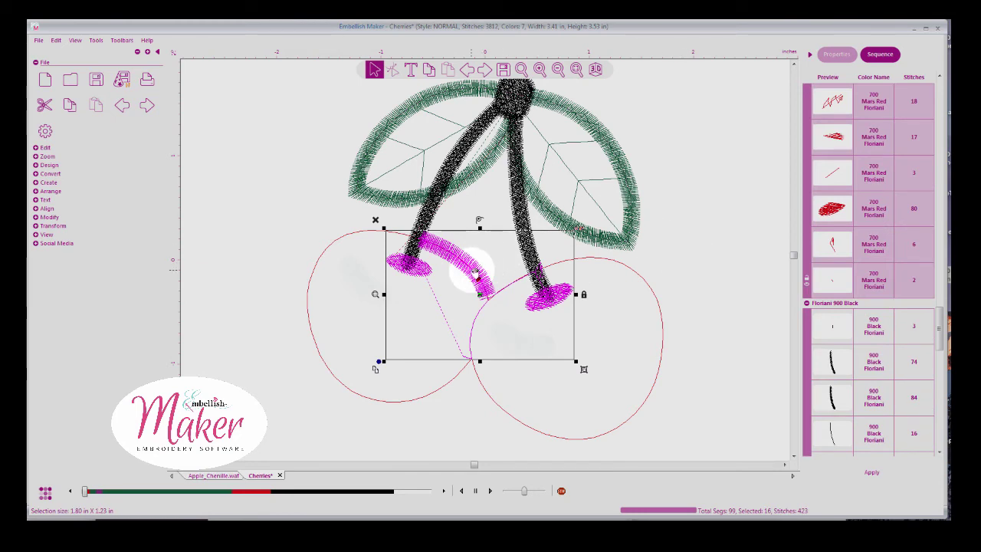
right_click(474, 275)
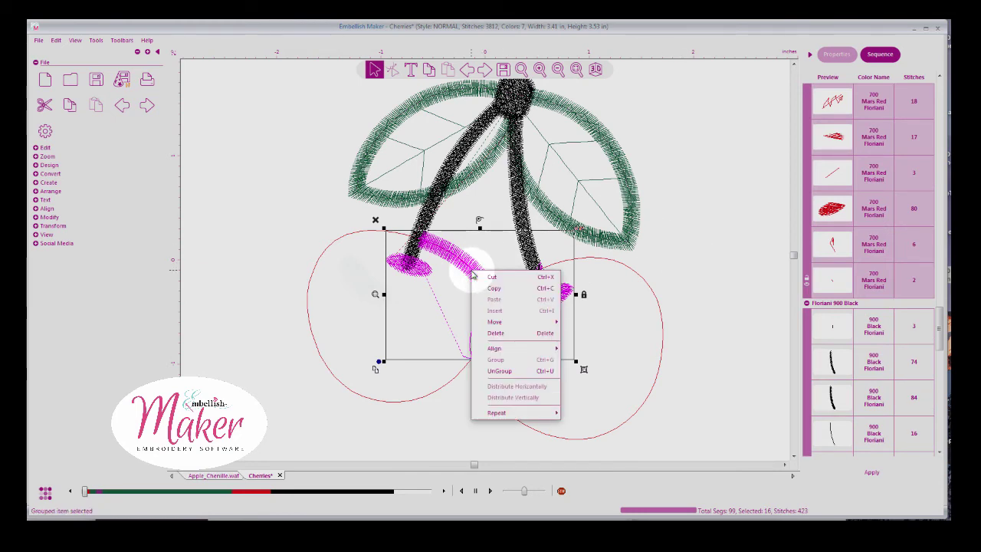
click(691, 240)
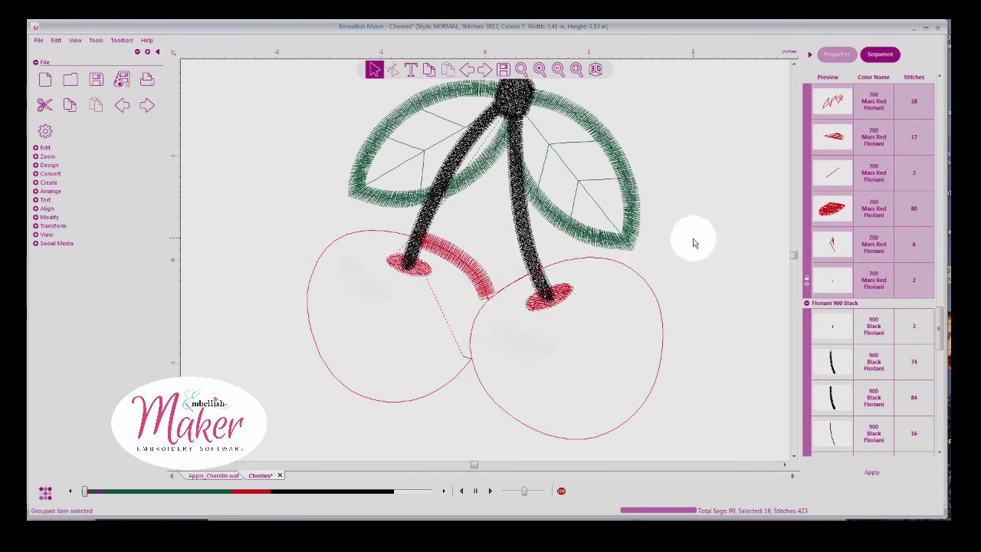
click(483, 289)
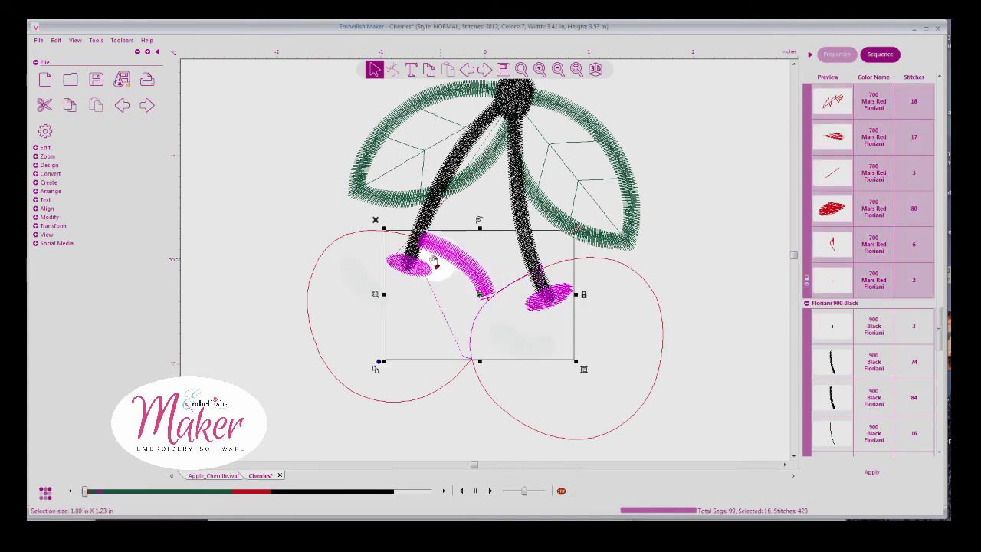
- Measure the stem's length and angle with the stitch editing tool
click(36, 148)
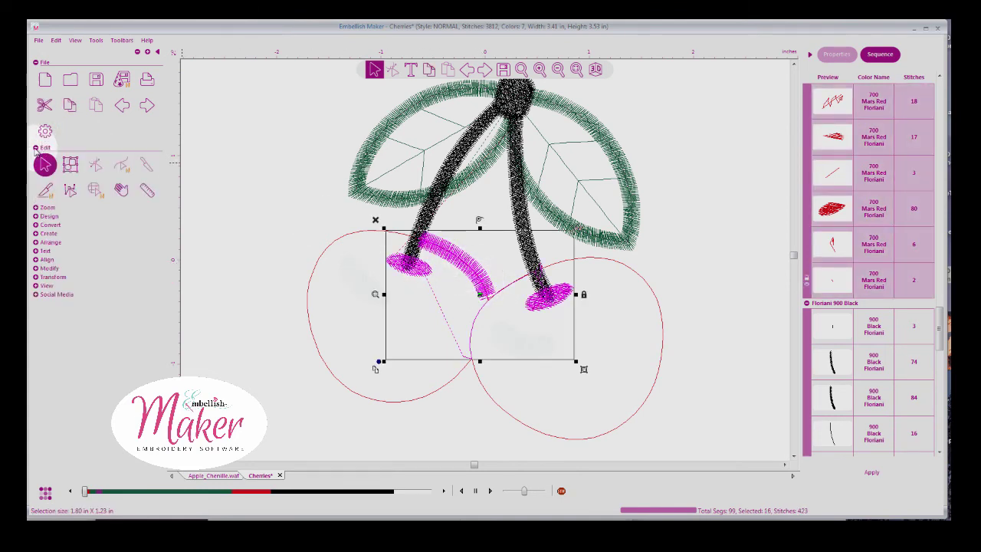
click(71, 190)
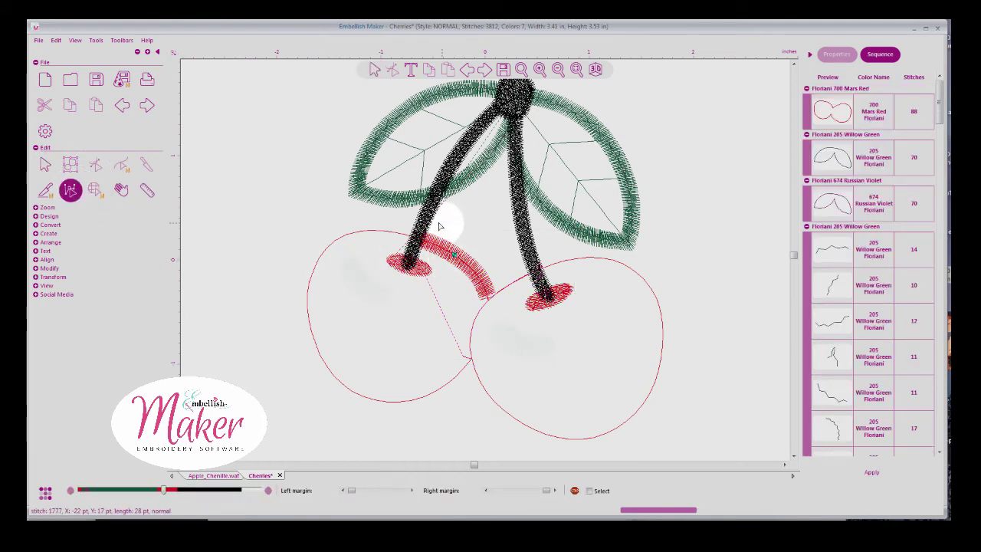
drag(441, 226, 486, 293)
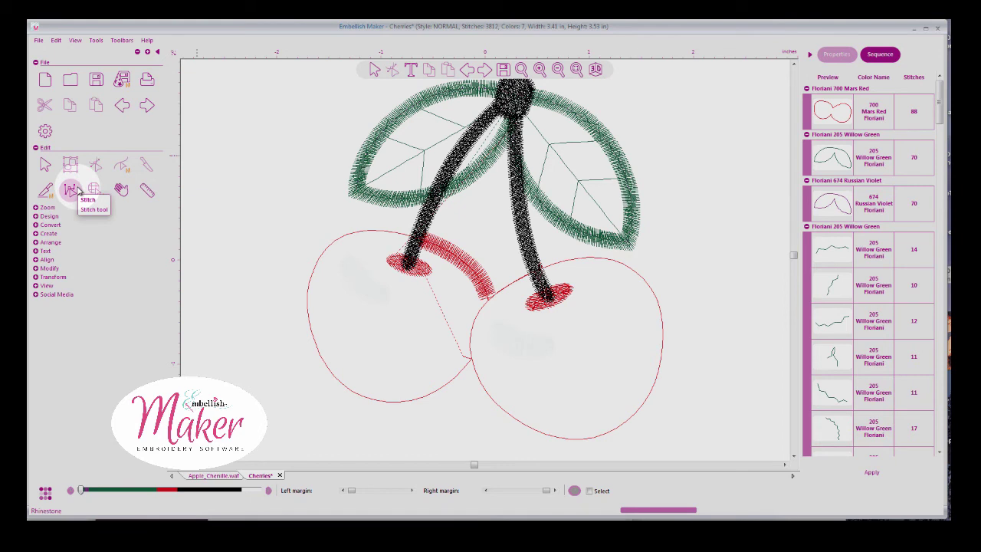
click(41, 147)
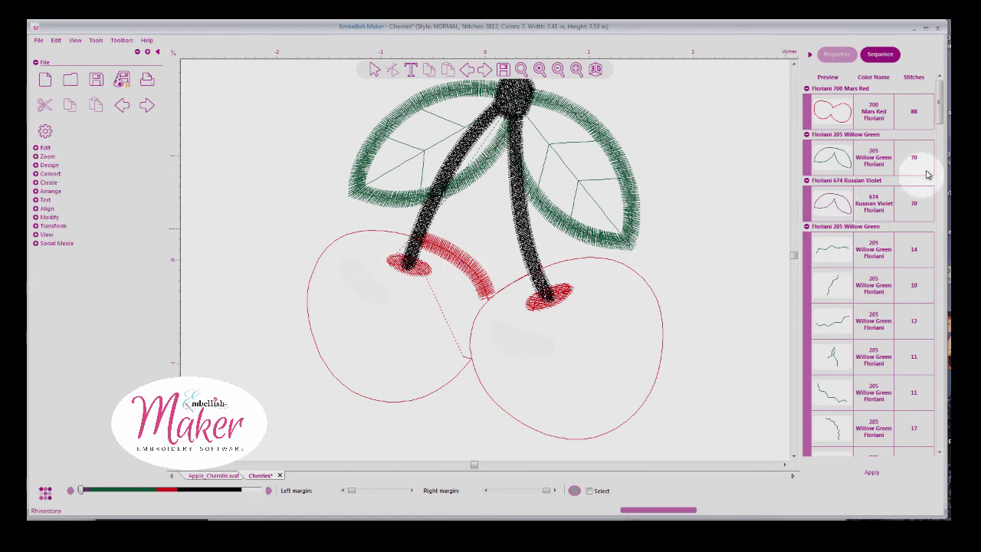
- Delete the 120-stitch red satin stem segment, then clear the selection and zoom out
drag(940, 115, 943, 304)
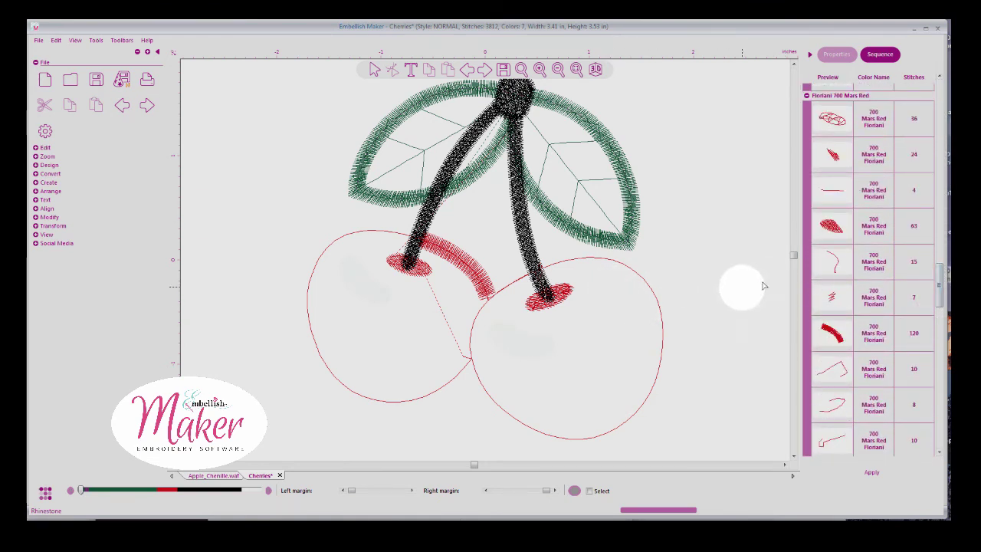
click(828, 334)
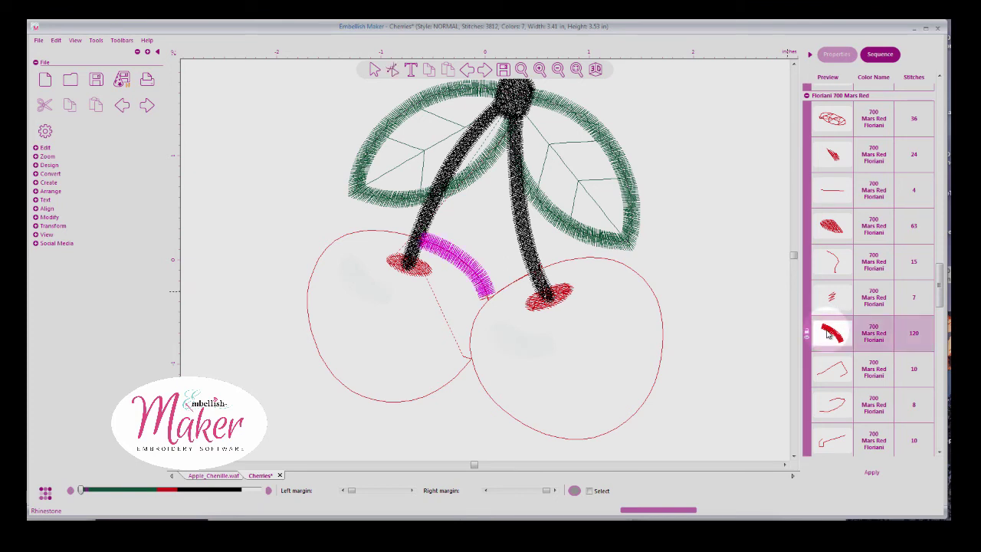
right_click(828, 333)
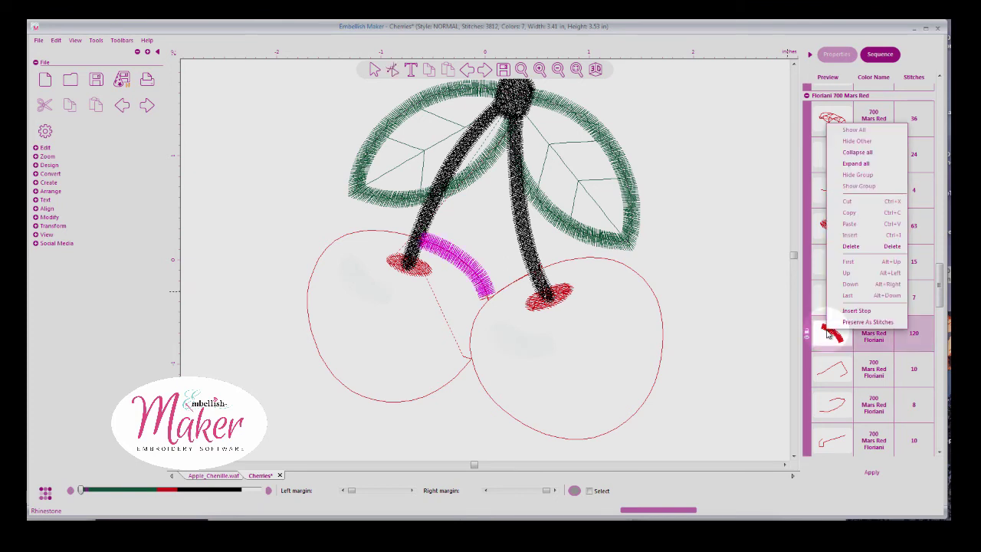
click(844, 251)
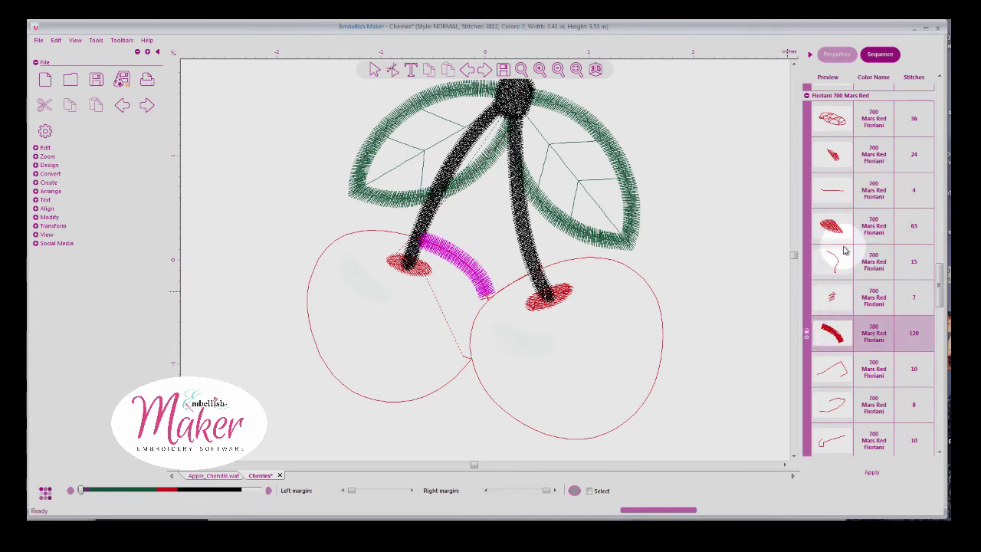
right_click(828, 329)
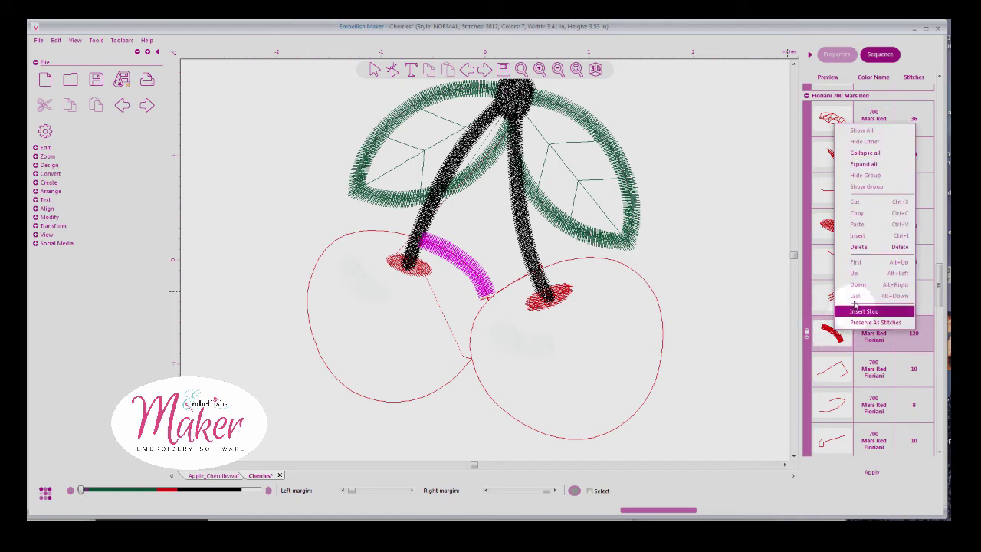
click(693, 182)
click(374, 70)
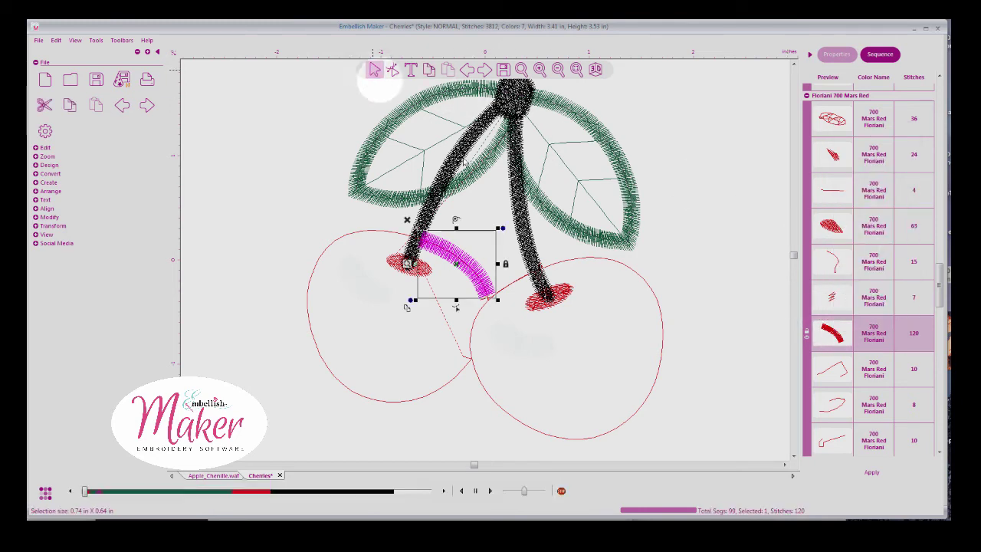
right_click(827, 331)
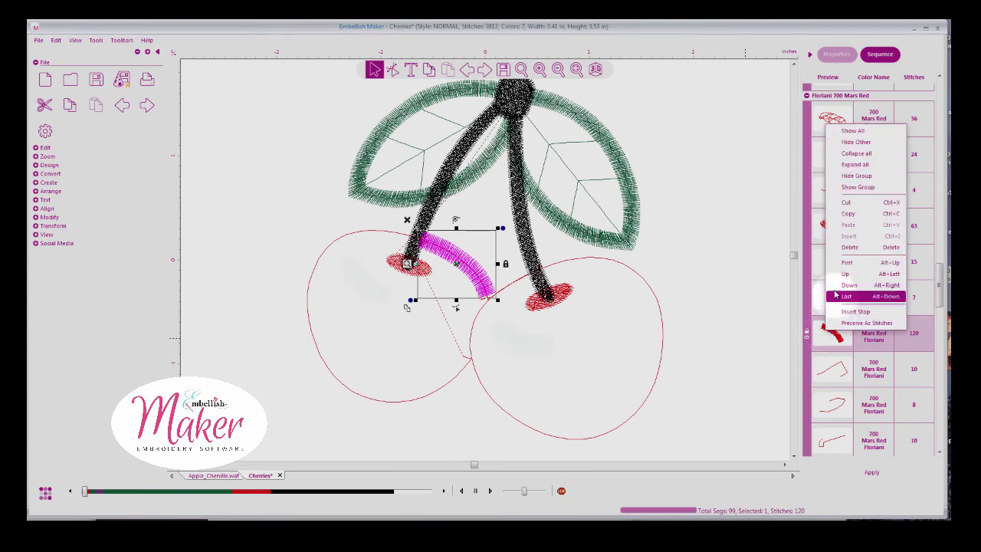
click(849, 246)
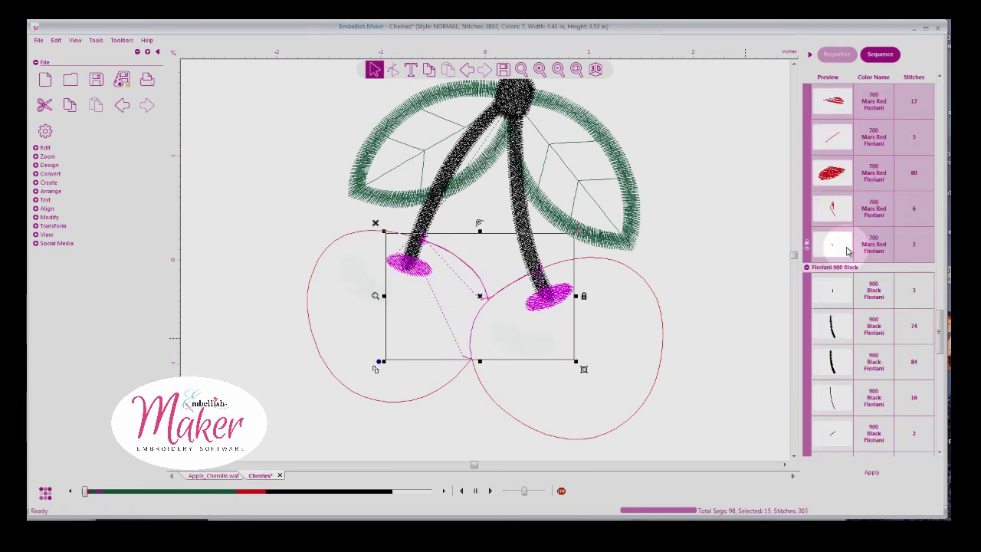
click(711, 280)
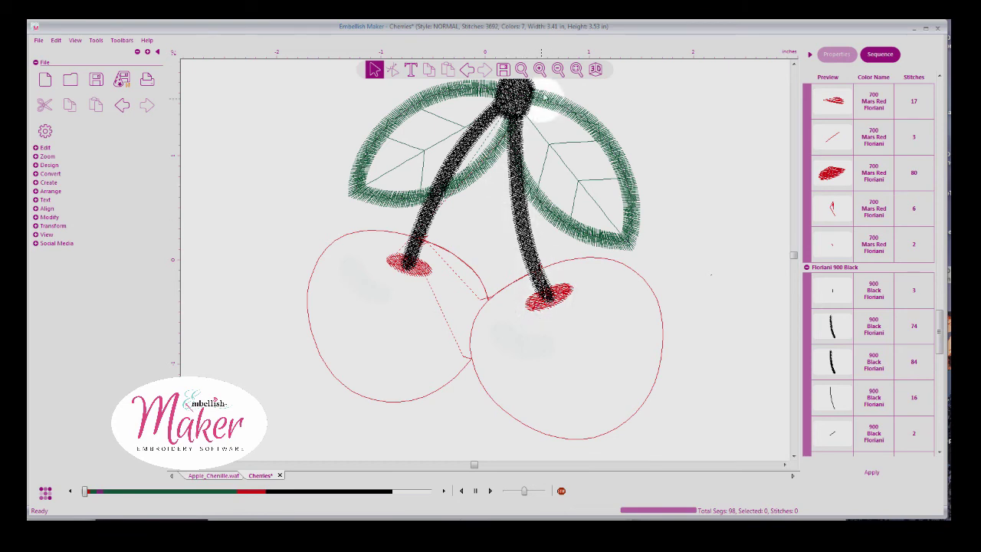
click(559, 71)
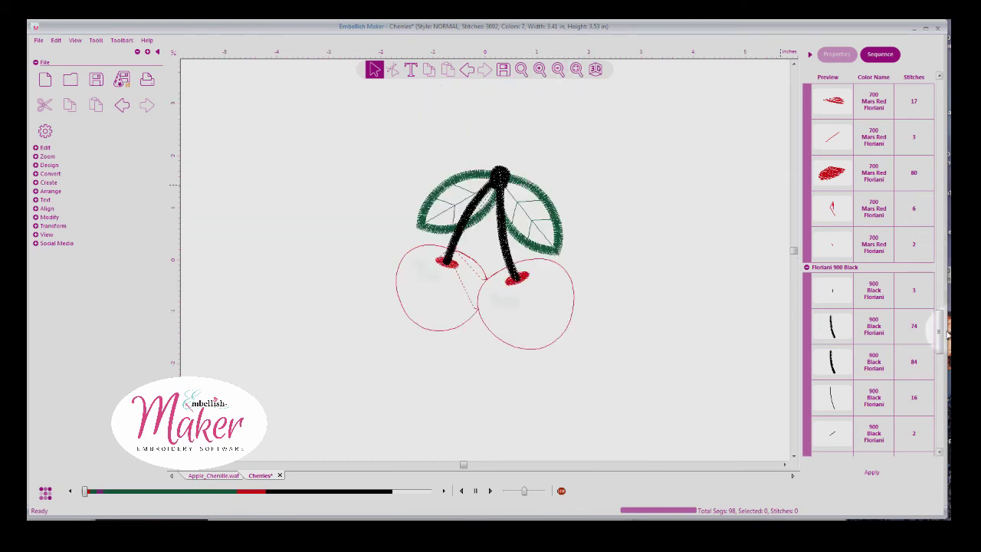
- Collapse all colour groups, select the Floriani 700 Mars Red cherry outlines and zoom in
drag(940, 338, 932, 113)
scroll(932, 113, up, 2)
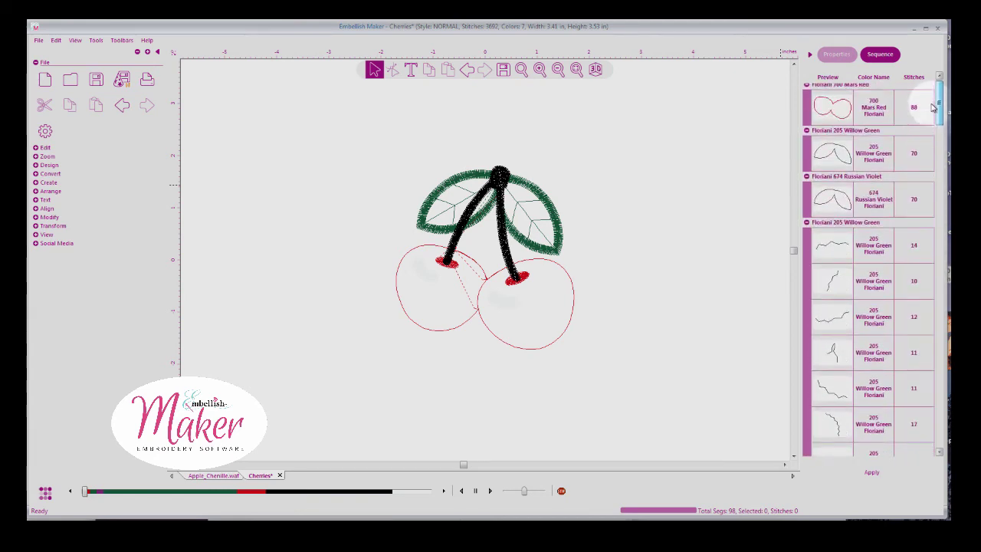
right_click(871, 153)
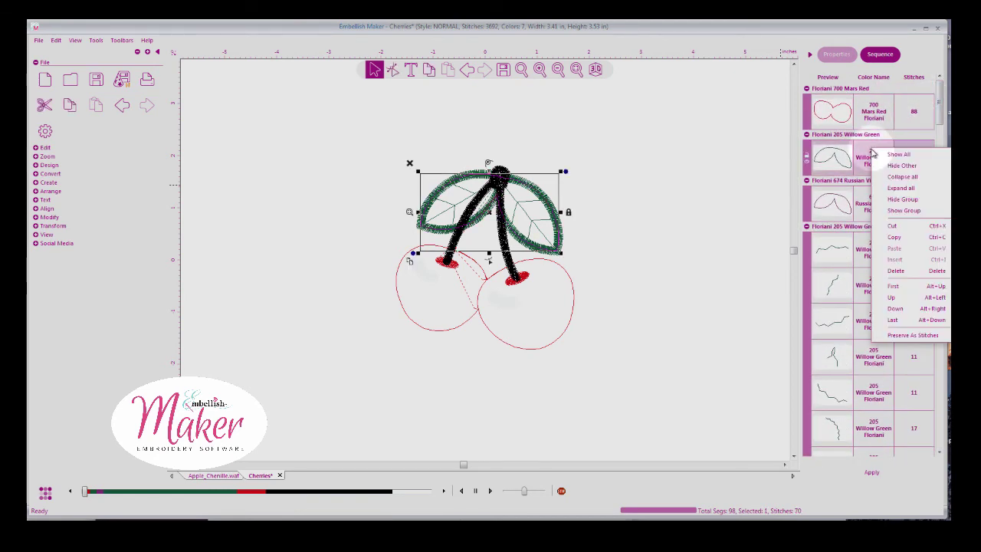
click(896, 177)
click(641, 222)
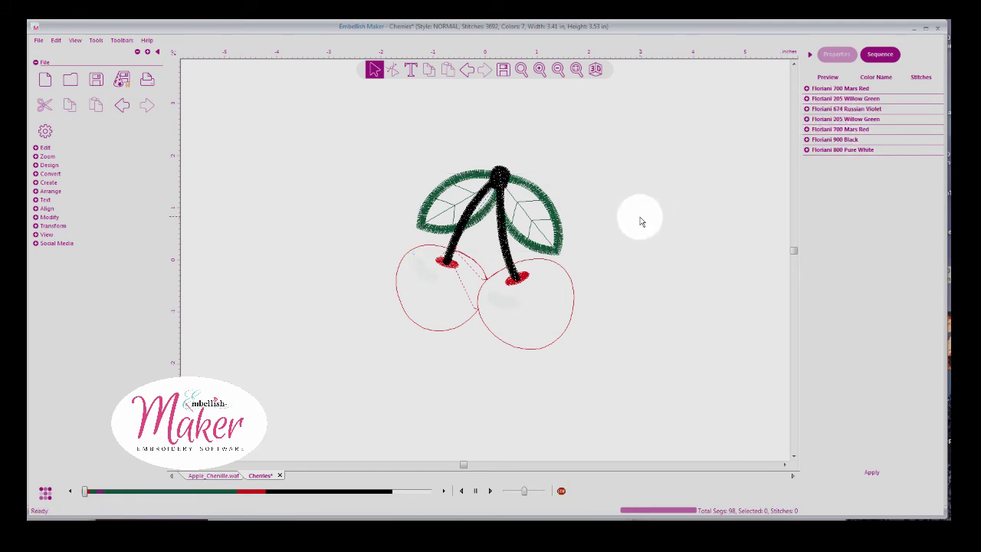
click(805, 88)
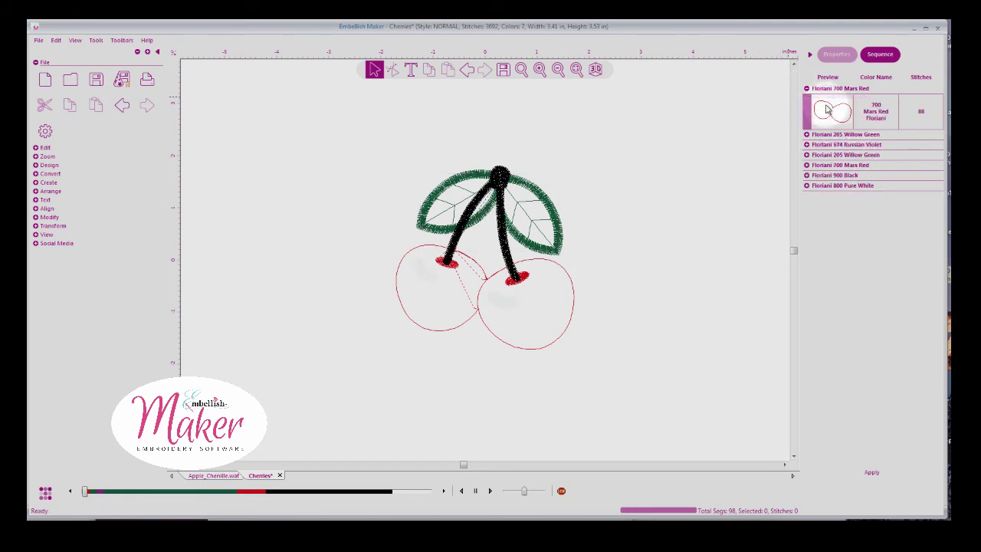
click(826, 109)
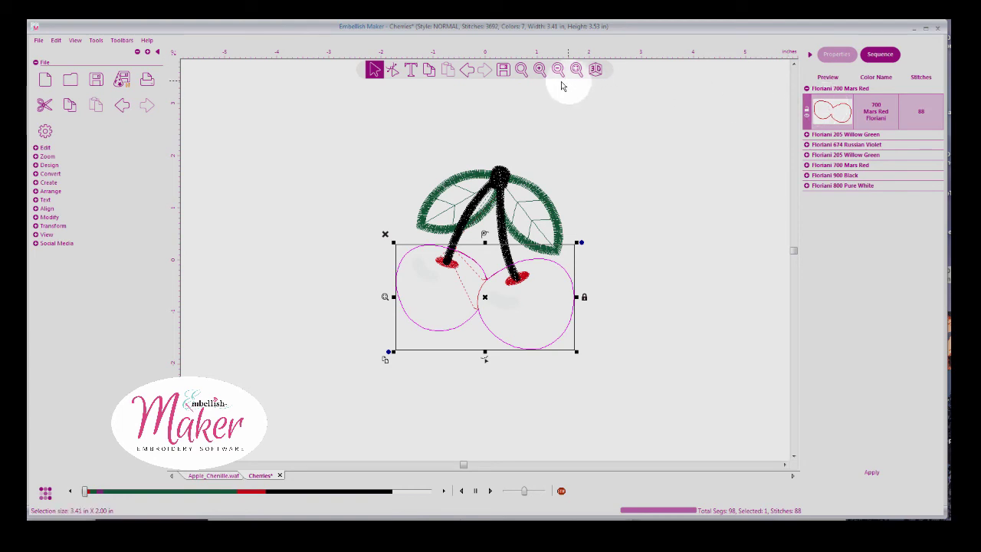
click(540, 70)
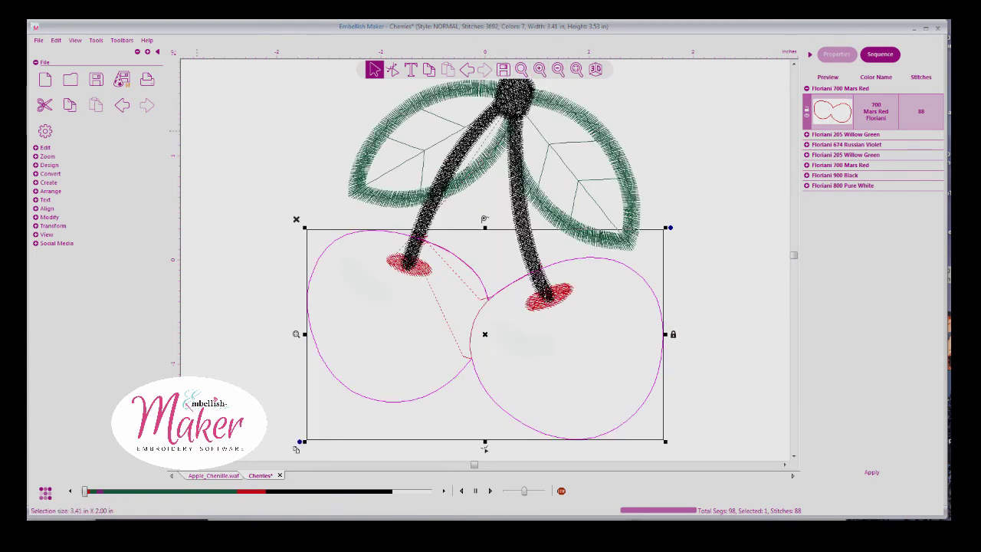
- Convert the cherry outlines to chenille fill and turn on the realistic 3D preview
click(35, 174)
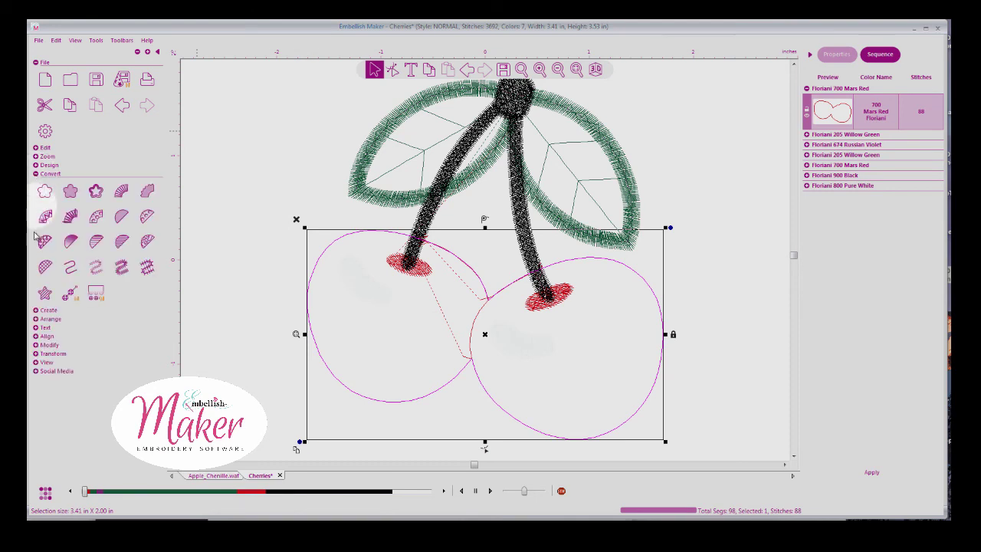
click(44, 293)
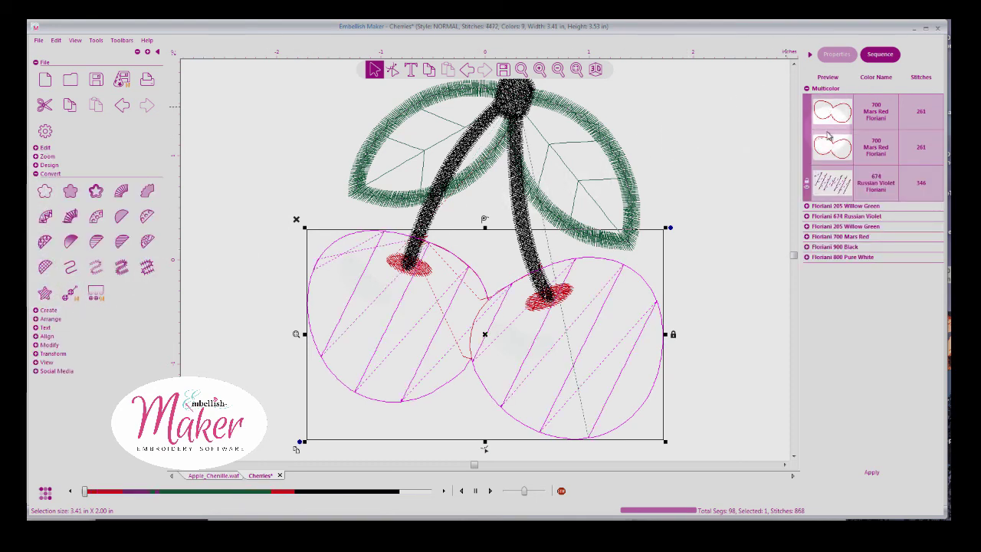
click(883, 57)
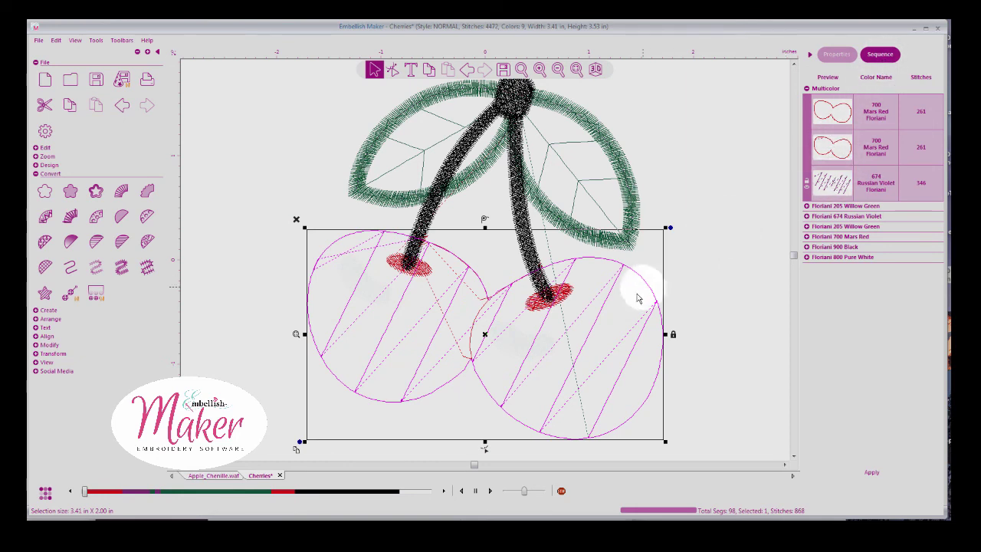
click(596, 70)
click(692, 109)
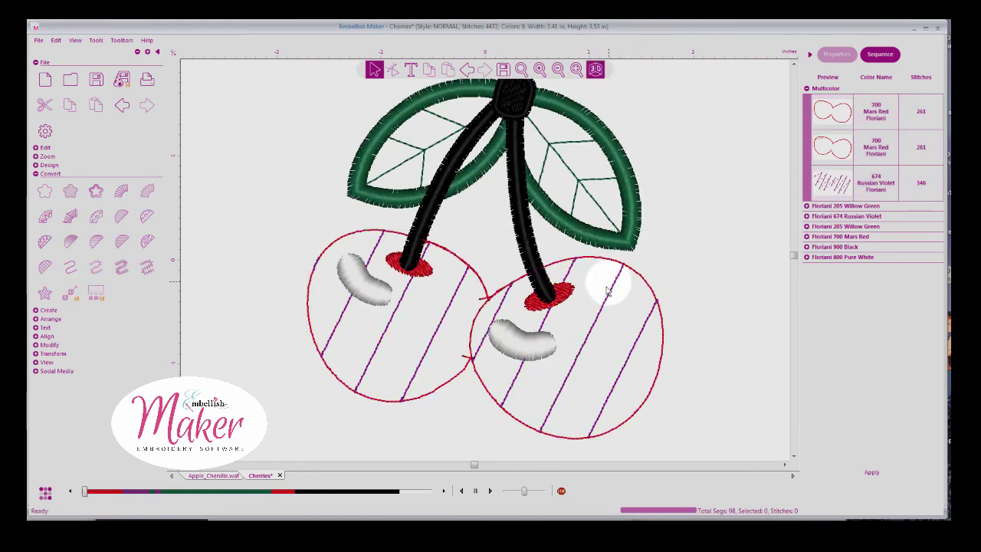
- Set both chenille cherries' fill angle to -60 and apply it
click(613, 295)
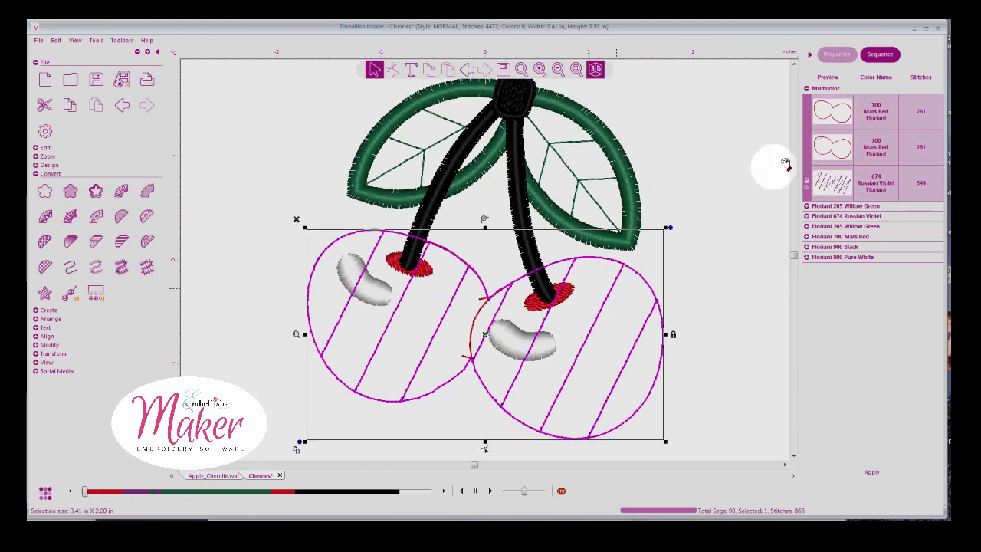
click(848, 57)
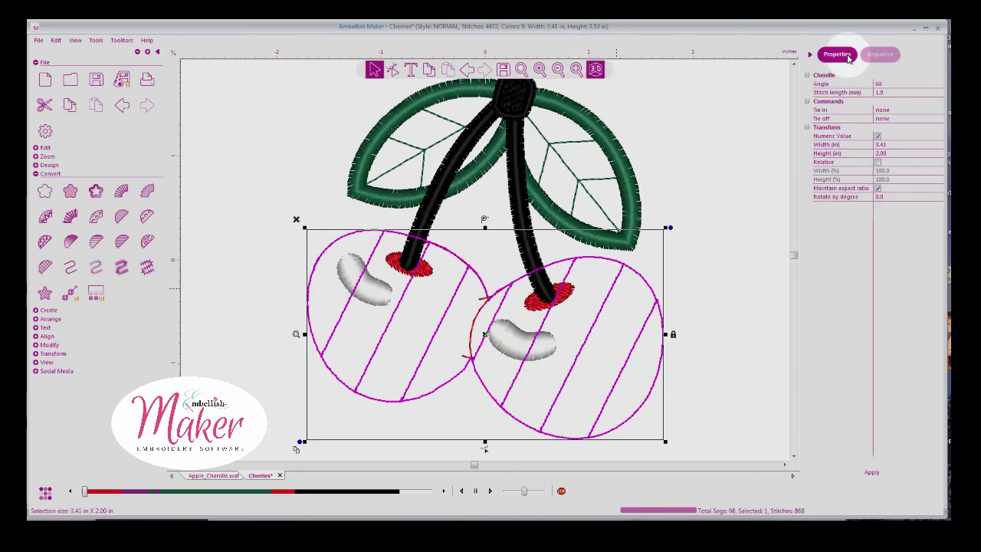
click(900, 84)
click(938, 85)
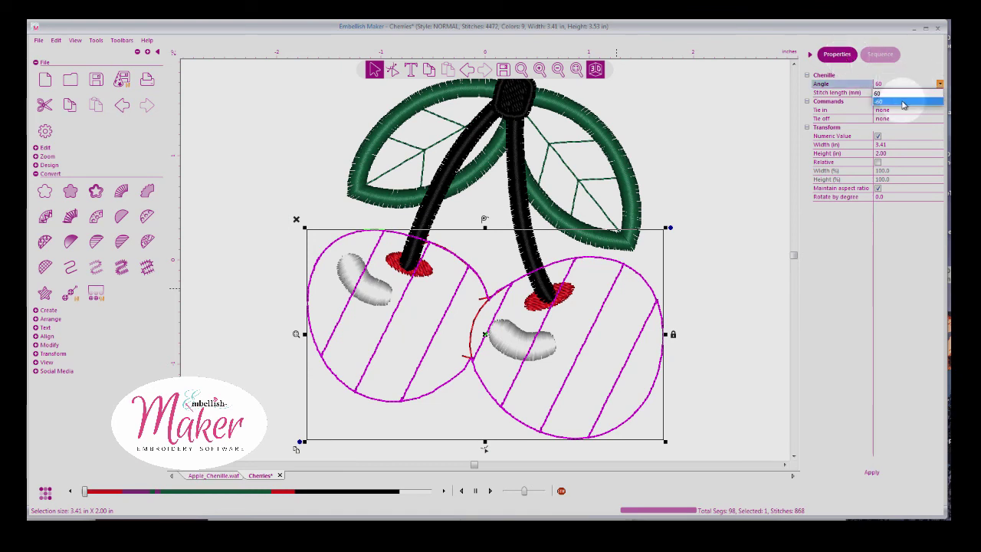
click(889, 101)
click(876, 472)
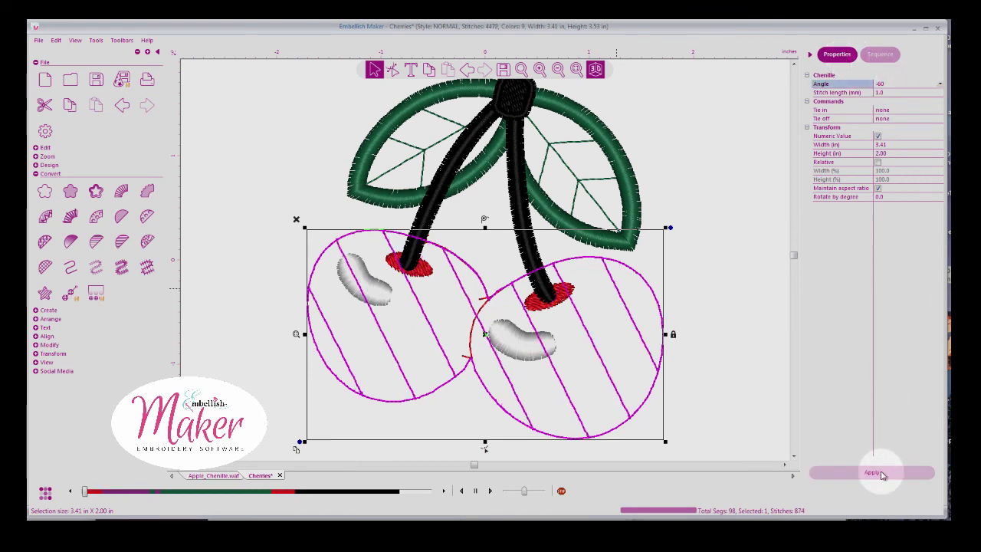
click(732, 194)
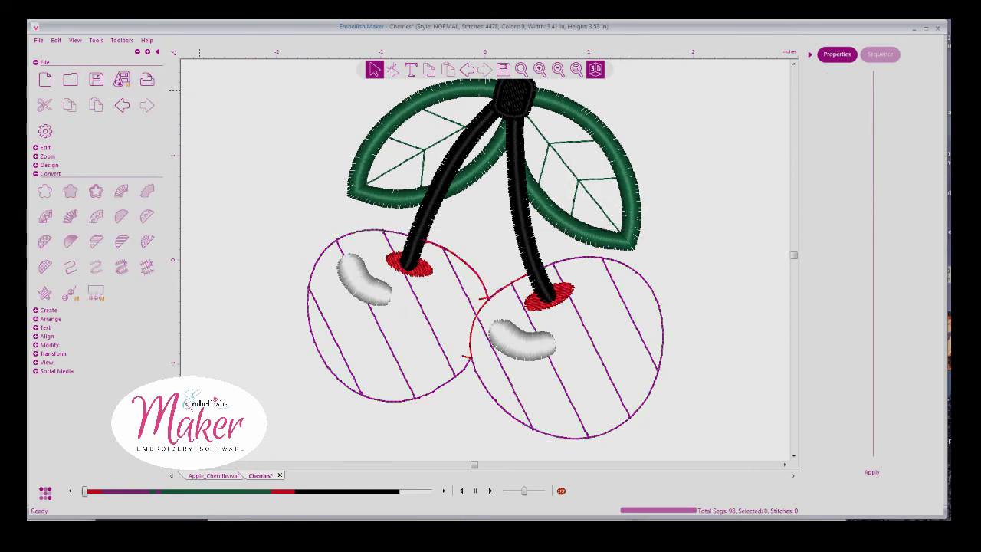
- Save the design as Cherries_Chenille in the Chenille folder
click(38, 41)
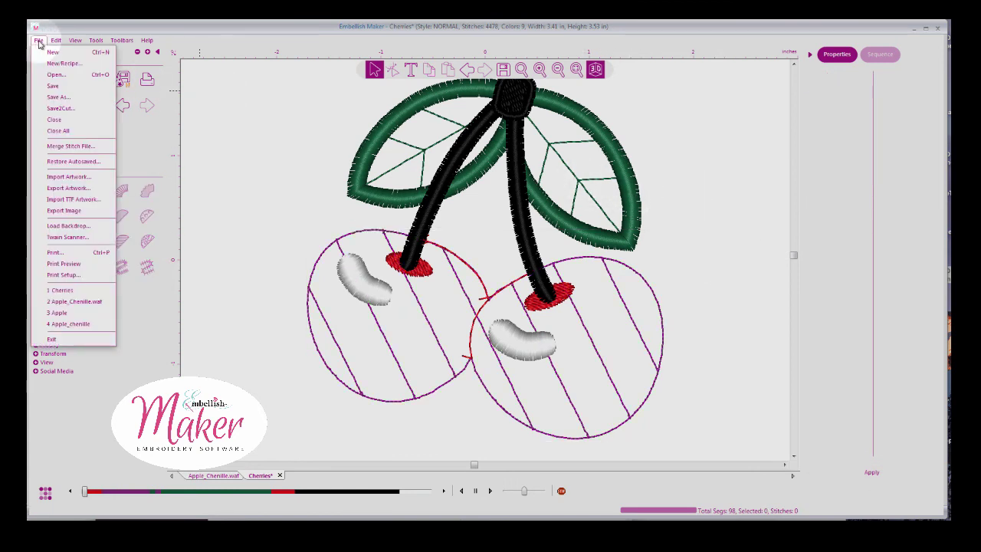
click(52, 85)
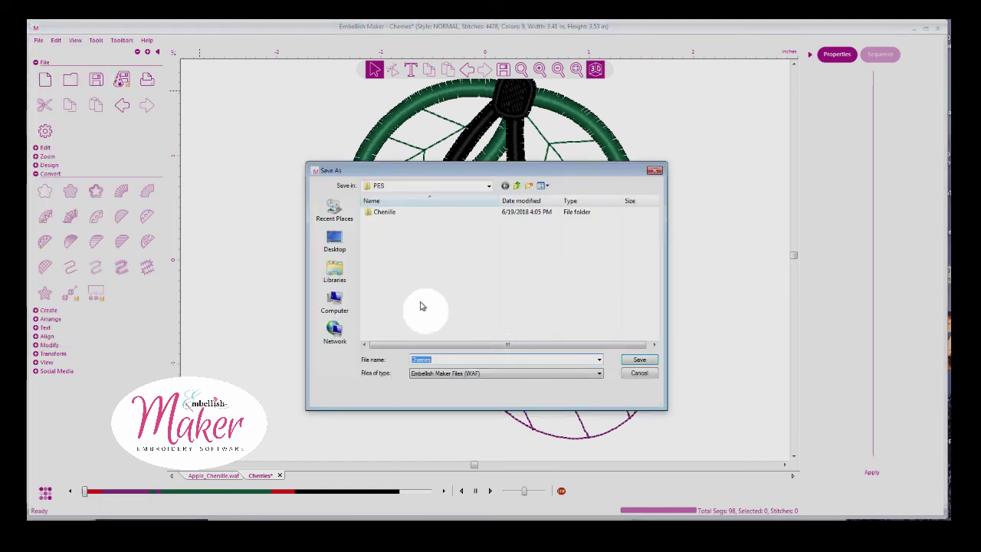
double_click(385, 212)
double_click(467, 360)
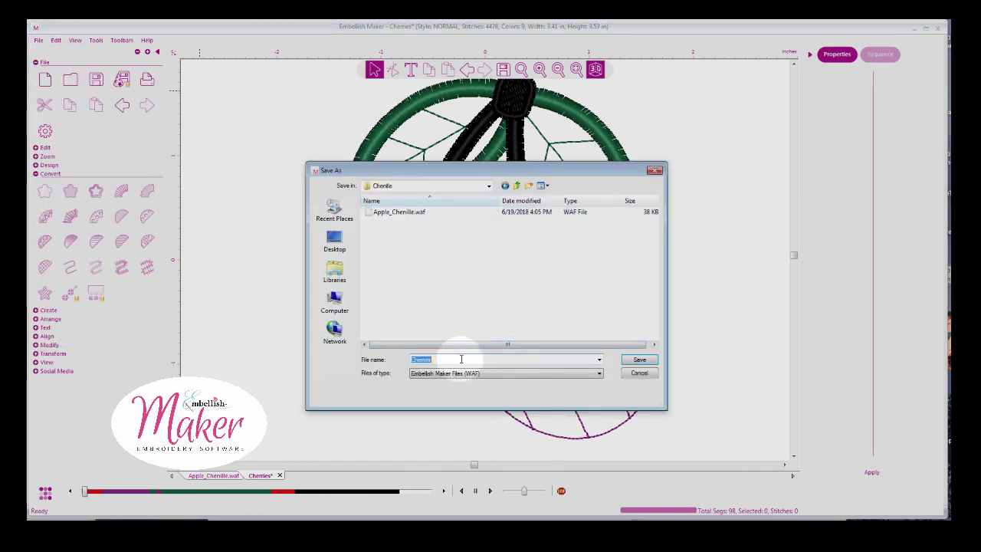
click(469, 358)
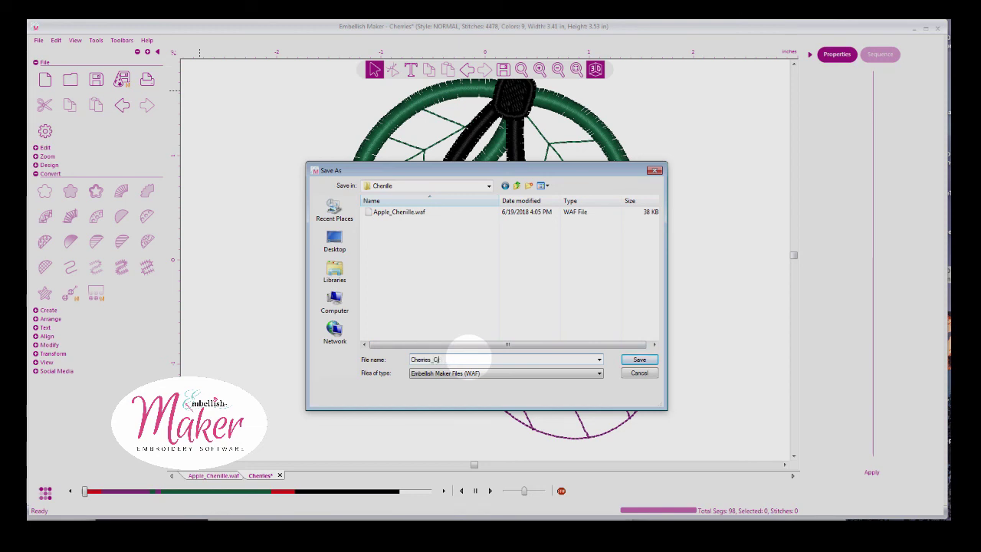
text(_Chenille)
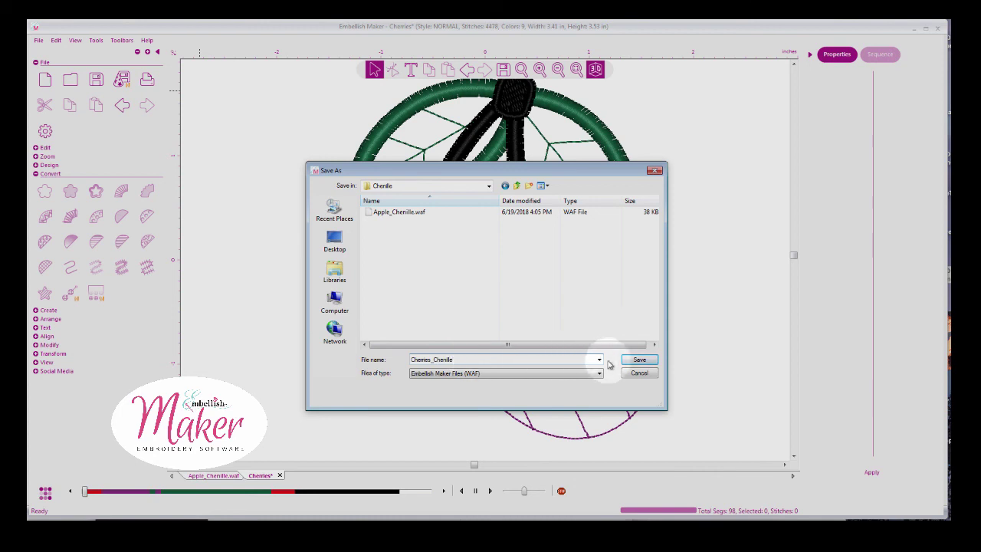
key(Tab)
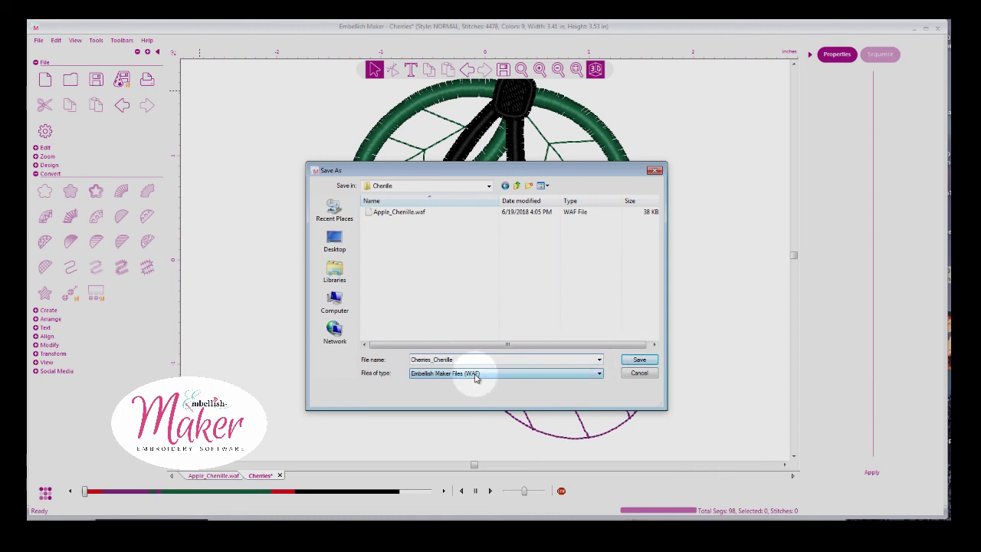
click(638, 360)
- Start another Save As with the PES embroidery file type, then close the dialog
click(39, 40)
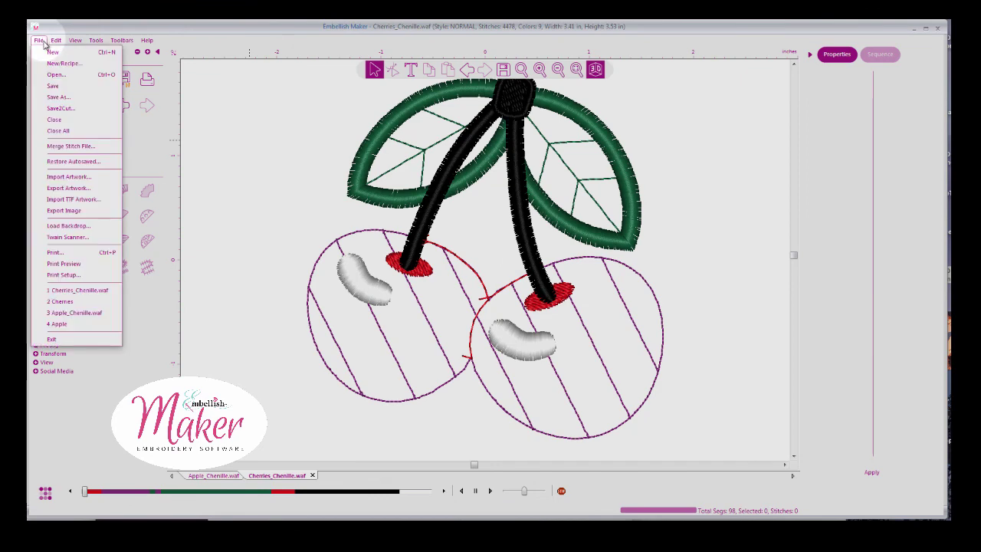
click(69, 105)
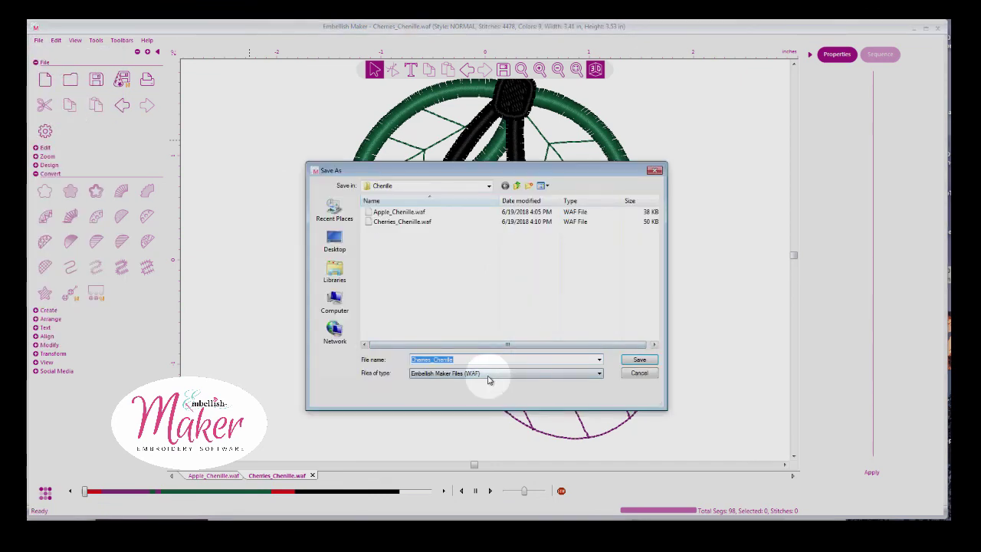
click(490, 376)
click(481, 429)
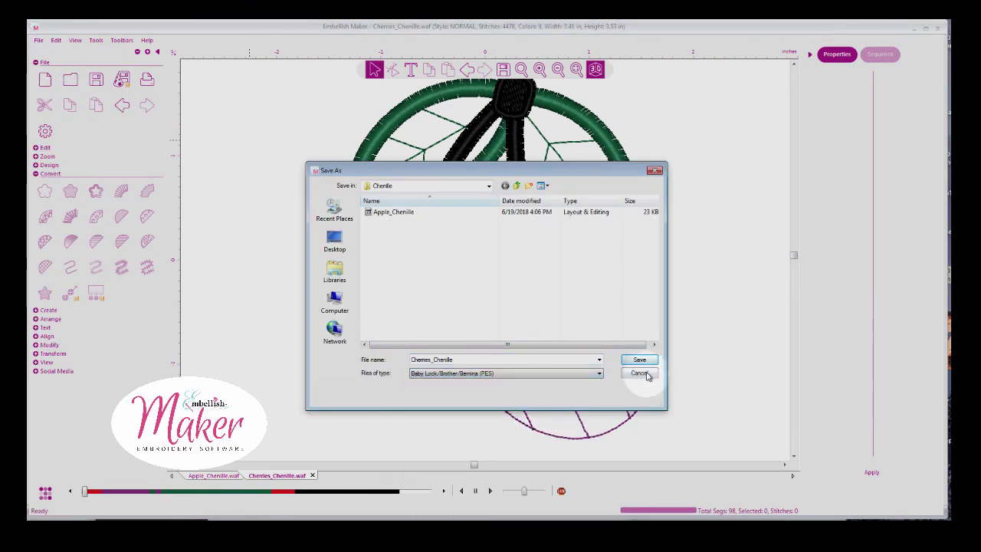
click(641, 361)
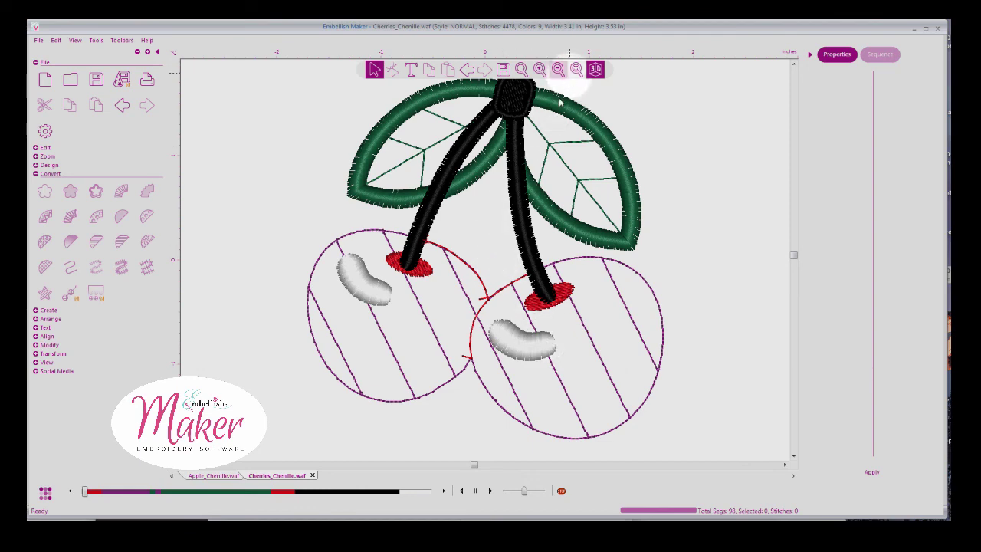
- Switch to the flat stitch view and back to the realistic 3D view
click(595, 71)
click(595, 70)
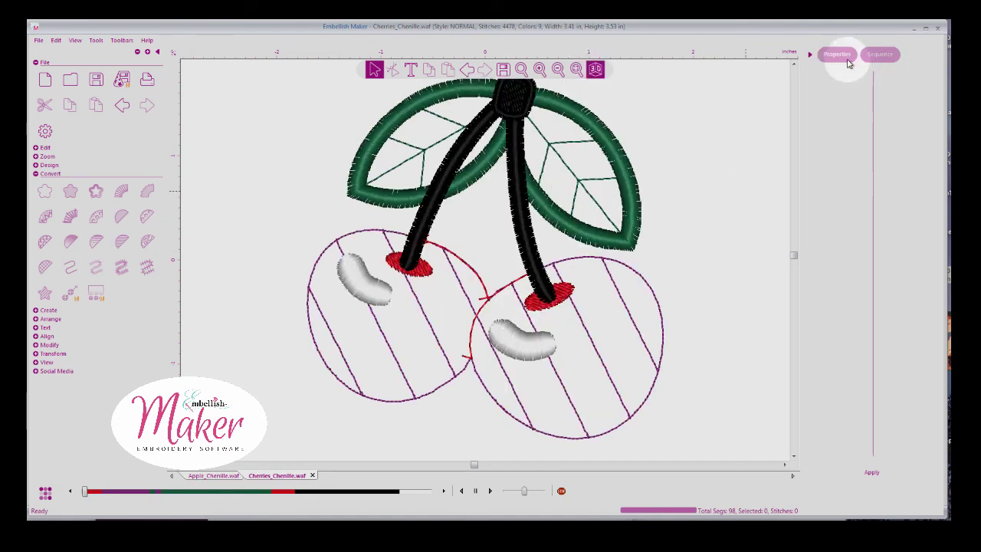
- Select the Floriani 800 Pure White highlight shapes in the Sequence list, delete them, and deselect
click(881, 57)
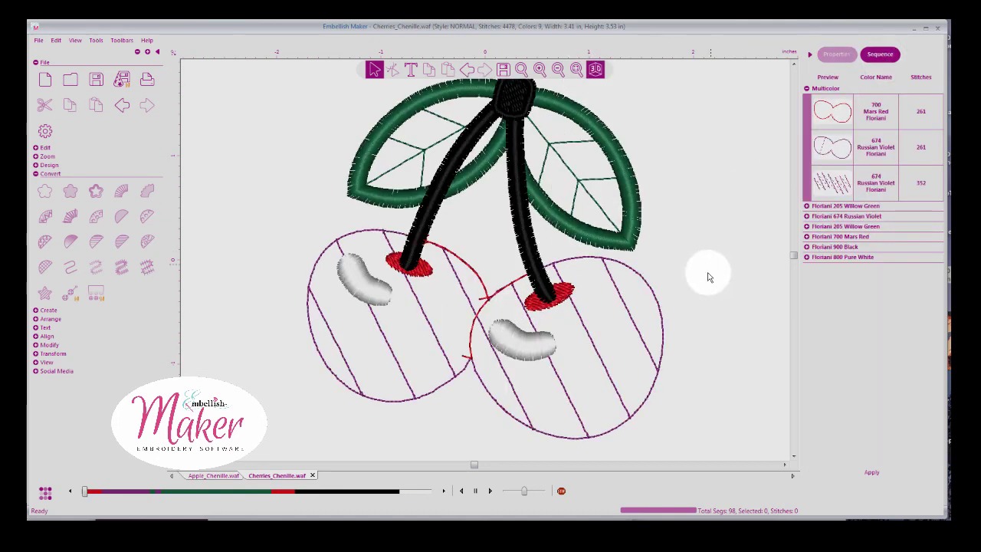
click(806, 257)
click(813, 267)
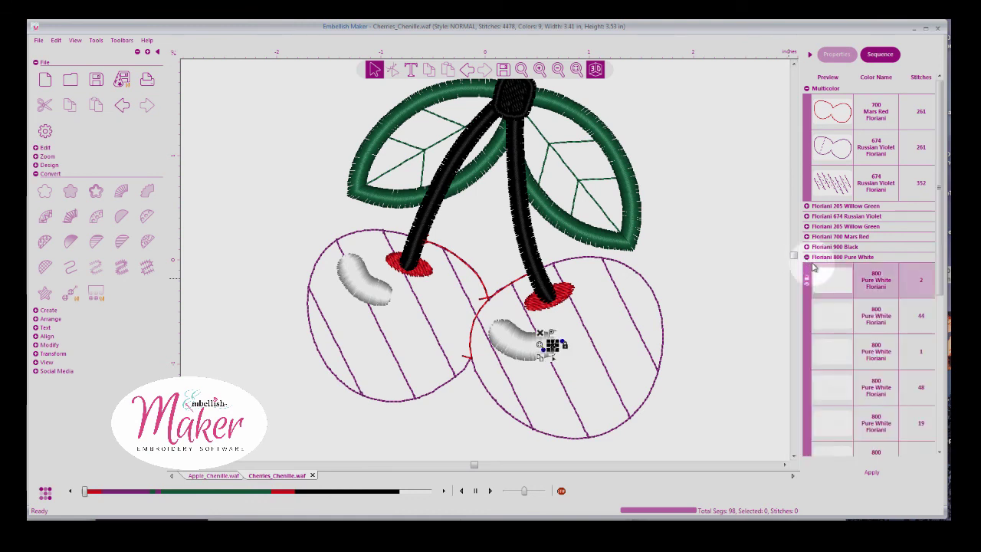
click(806, 257)
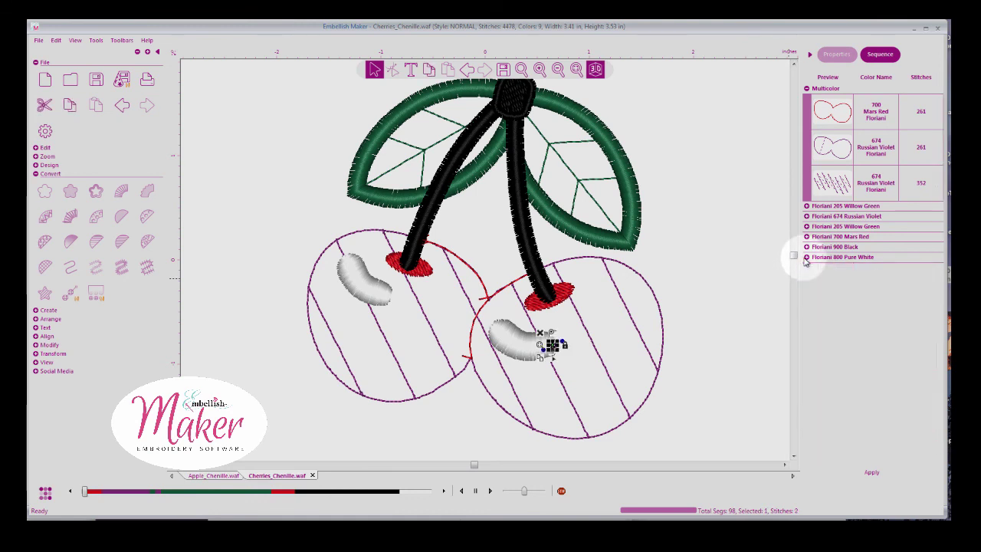
click(822, 261)
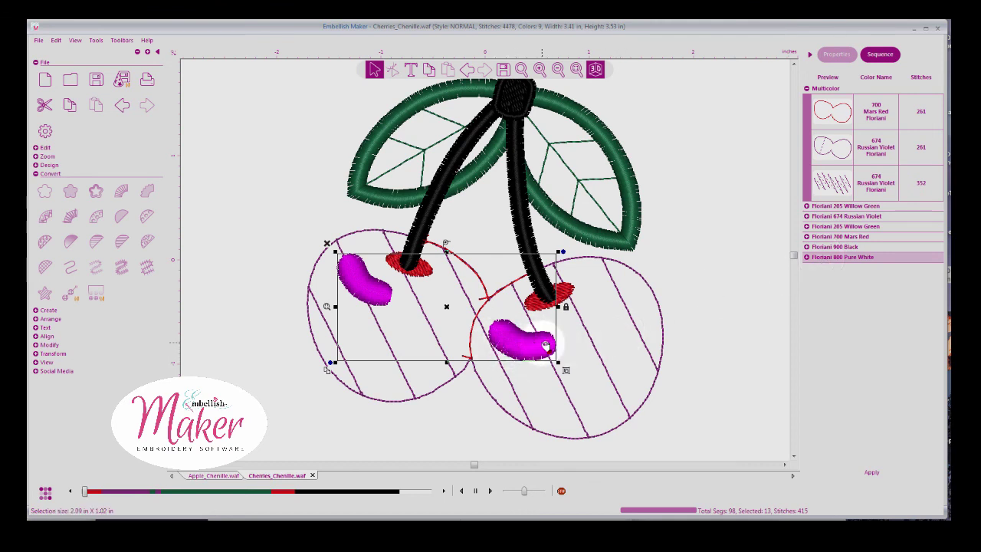
click(326, 243)
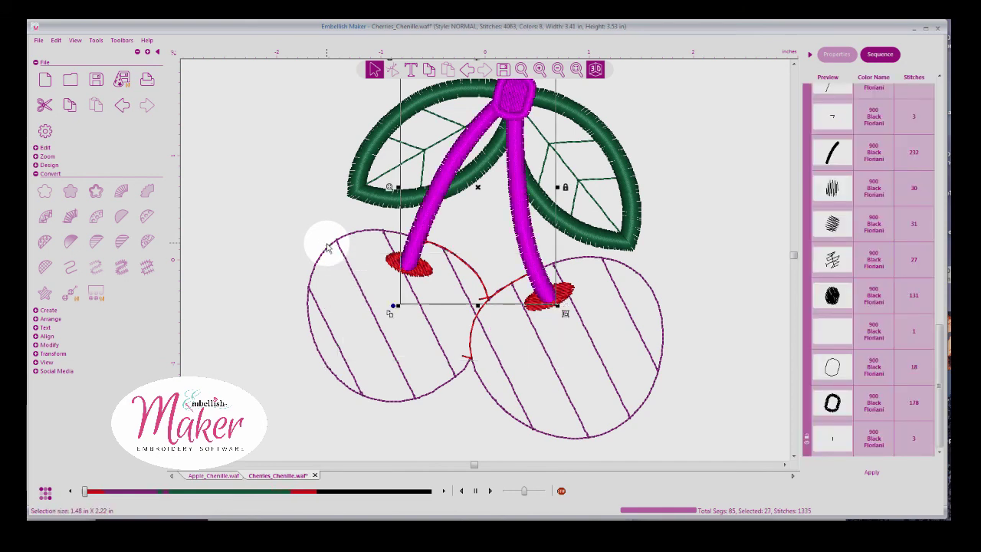
click(722, 203)
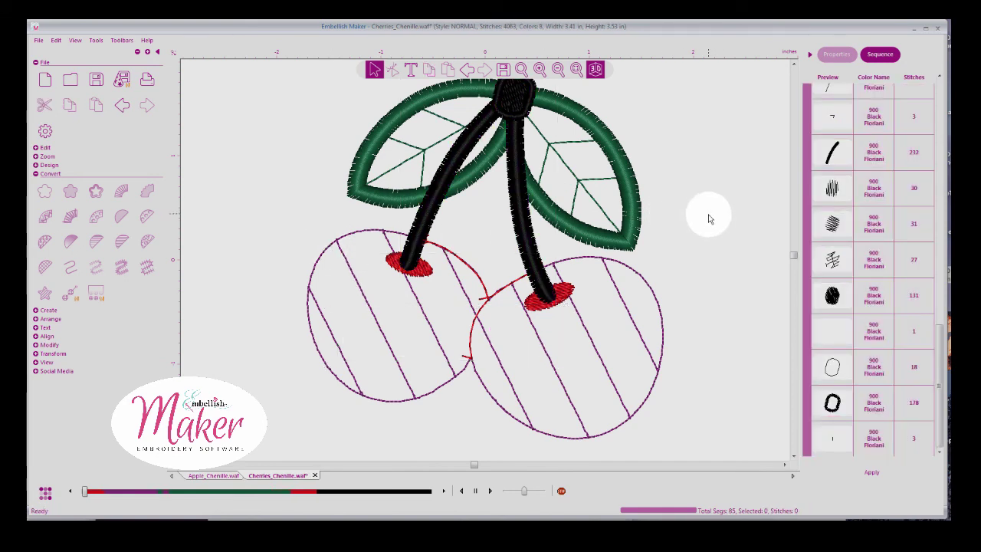